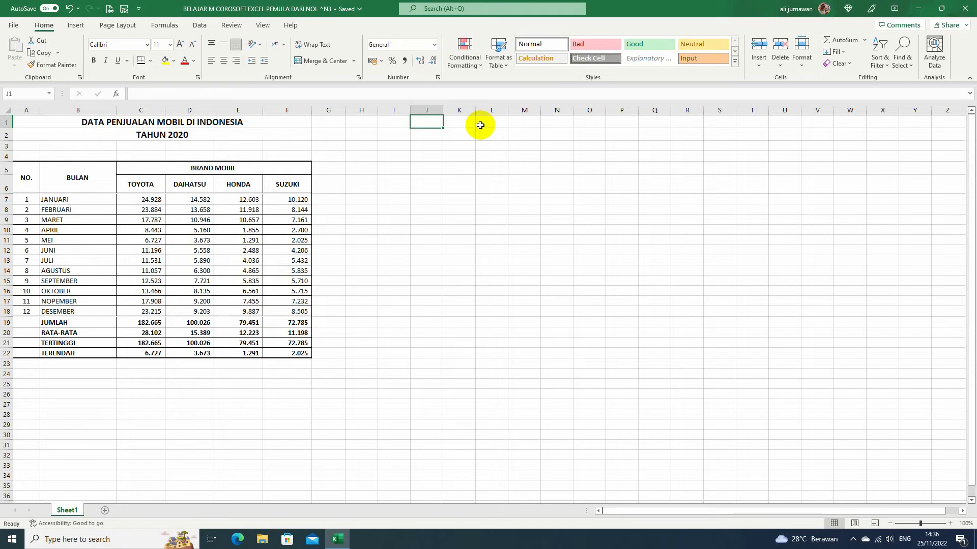
- Enter the titles "DATA PENJUALAN MOBIL DI INDONESIA" in cell J1 and "TAHUN 2020" in cell J2
{"action": "type", "text": "DATA "}
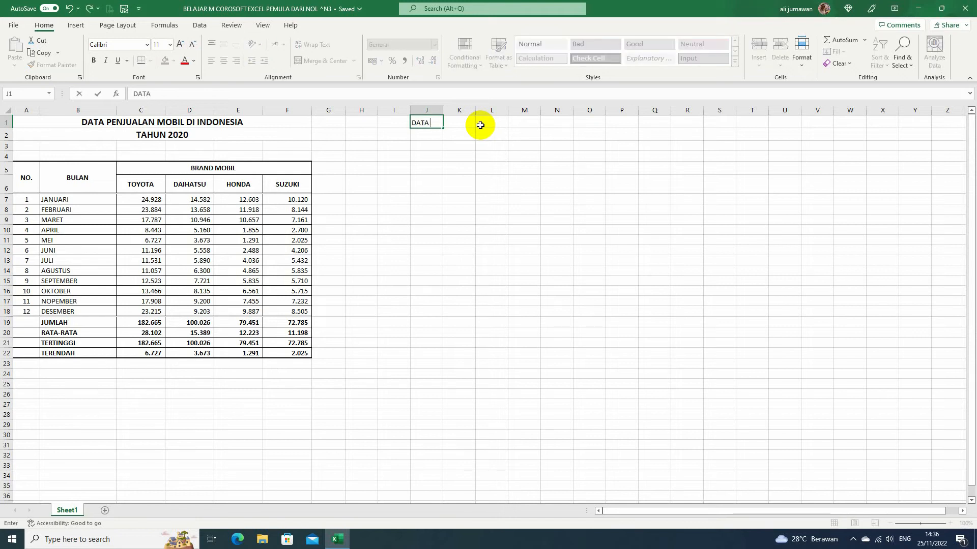
{"action": "type", "text": "PENJUALAN MOBIL DI"}
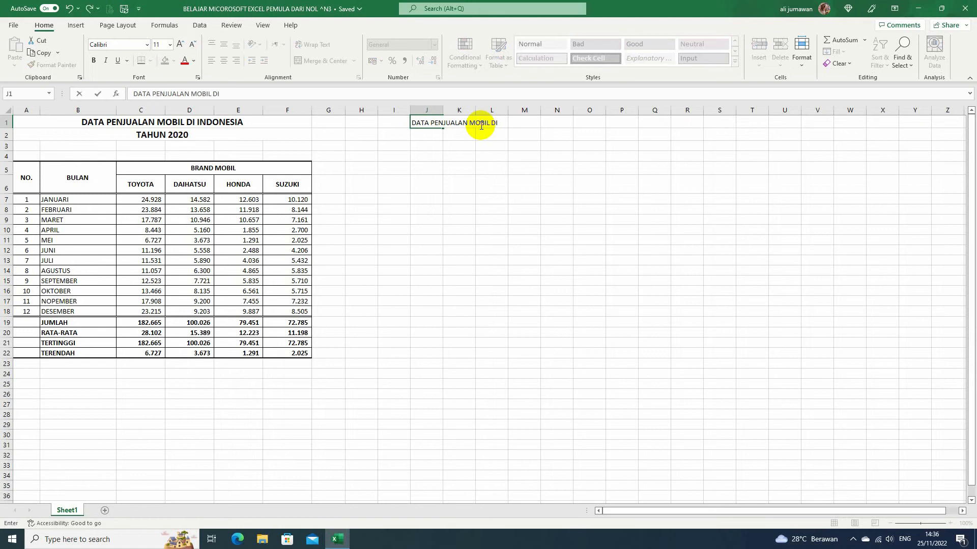
{"action": "type", "text": " INDONESIA"}
{"action": "key", "text": "Return"}
{"action": "type", "text": "TAH"}
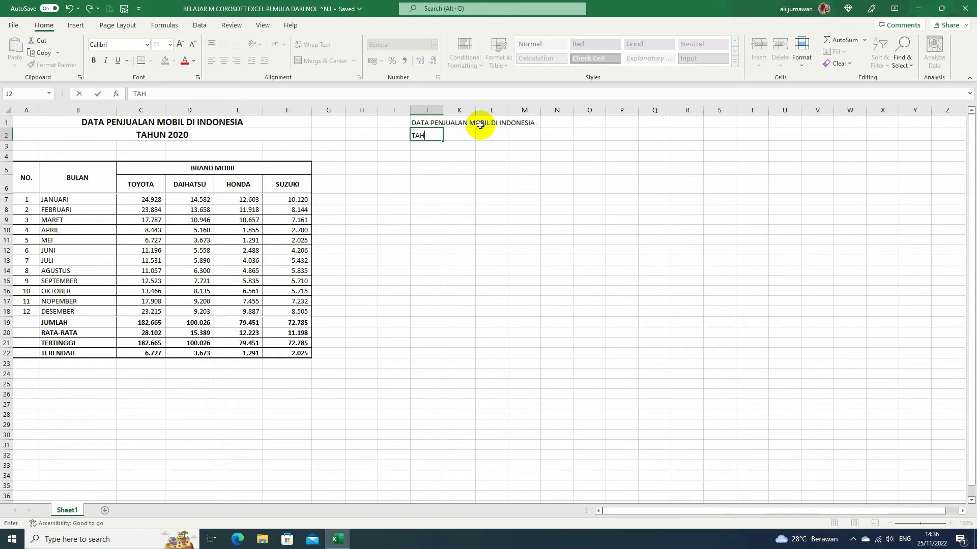
{"action": "type", "text": "UN 2020"}
{"action": "key", "text": "Return"}
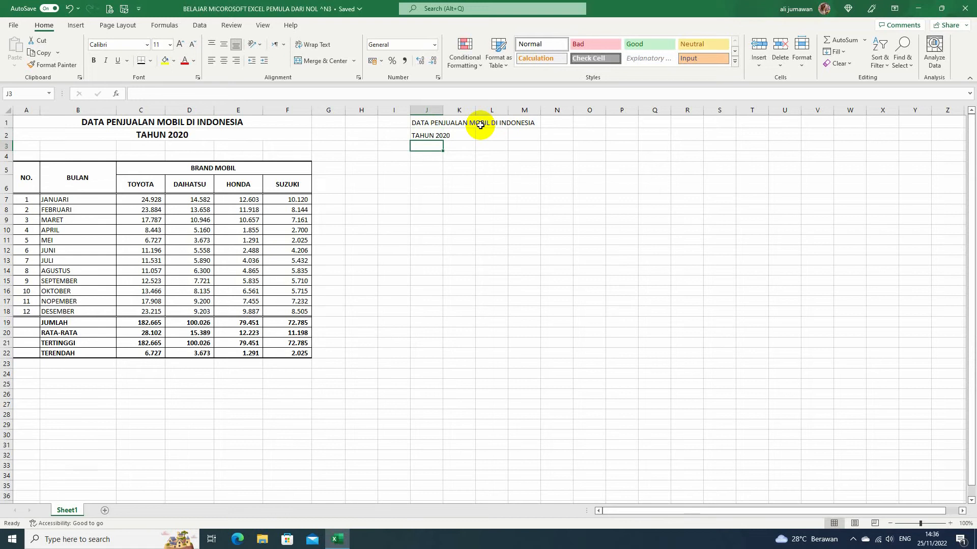
- Enter the column headings NO., BULAN and BRAND MOBIL in cells J5, K5 and L5
{"action": "key", "text": "Down"}
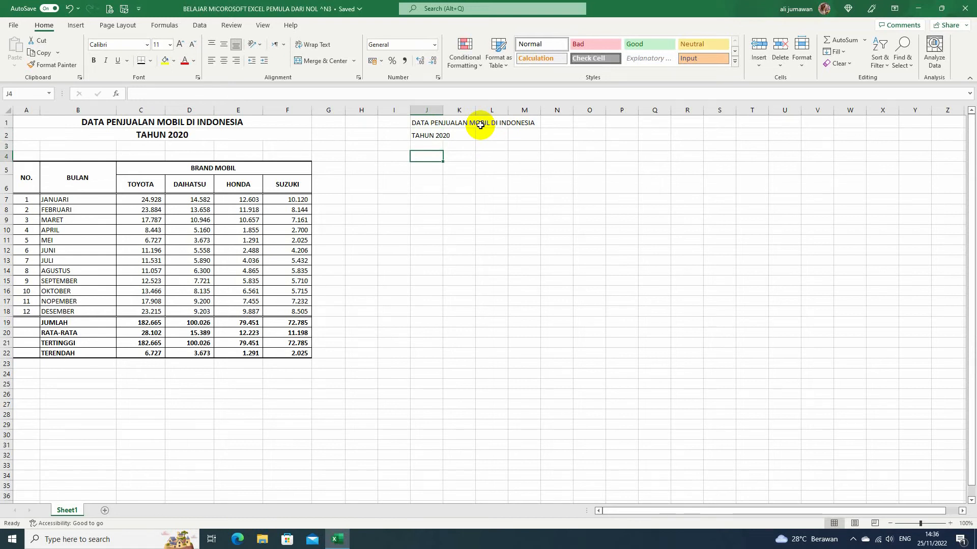
{"action": "key", "text": "Down"}
{"action": "type", "text": "N"}
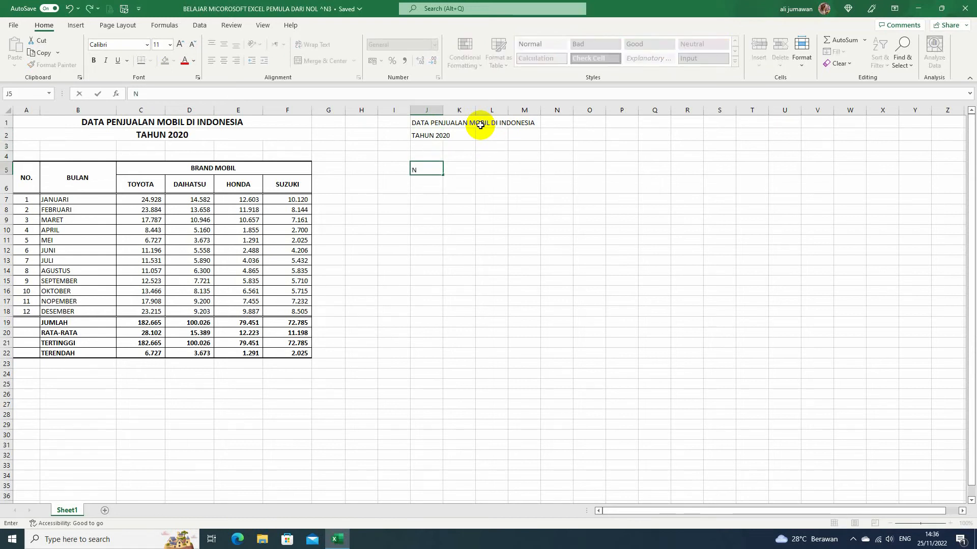
{"action": "type", "text": "O."}
{"action": "key", "text": "Tab"}
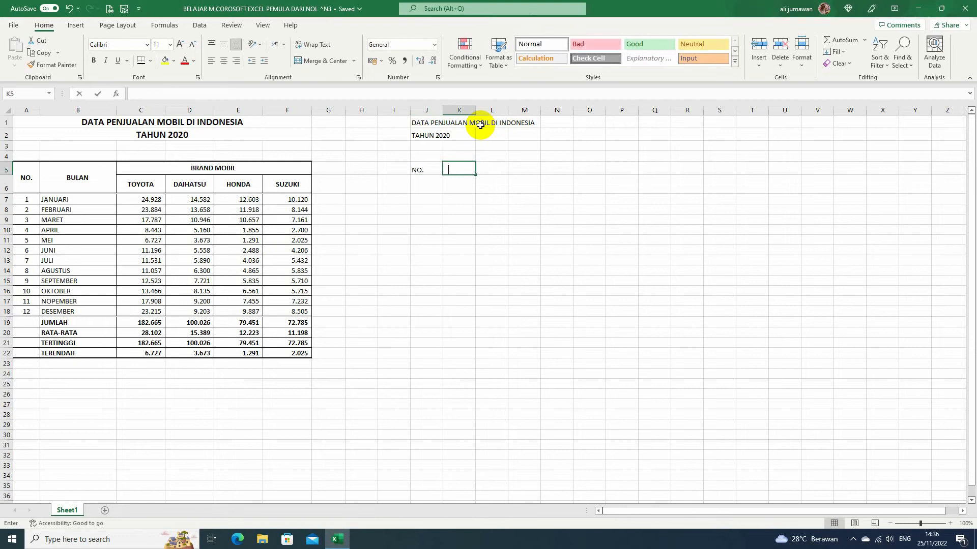
{"action": "type", "text": "BULAN"}
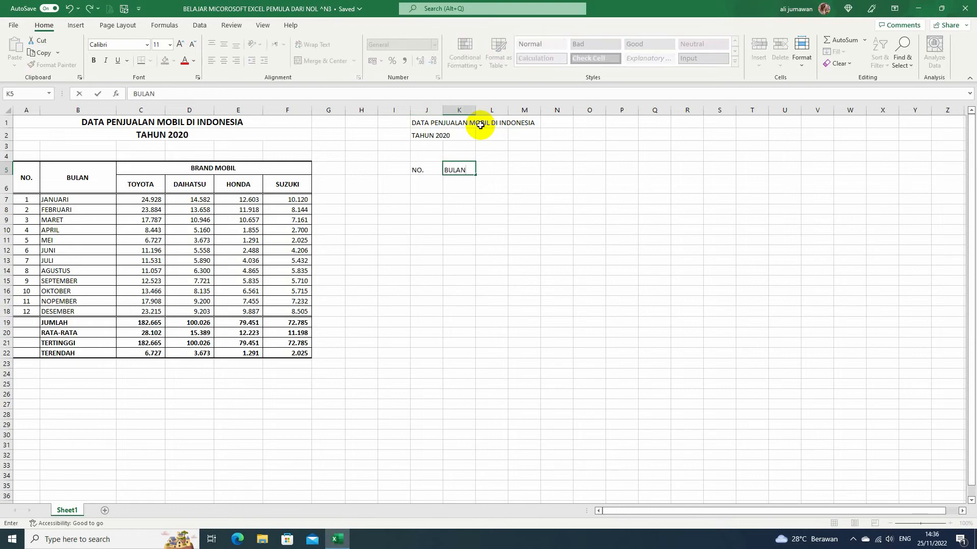
{"action": "key", "text": "Tab"}
{"action": "type", "text": "BRAND"}
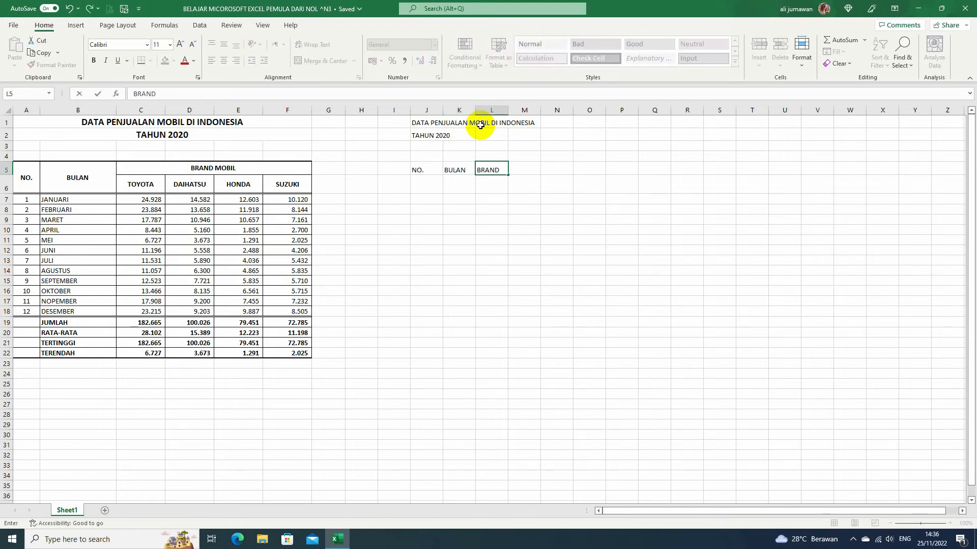
{"action": "type", "text": " MOBIL"}
{"action": "key", "text": "Return"}
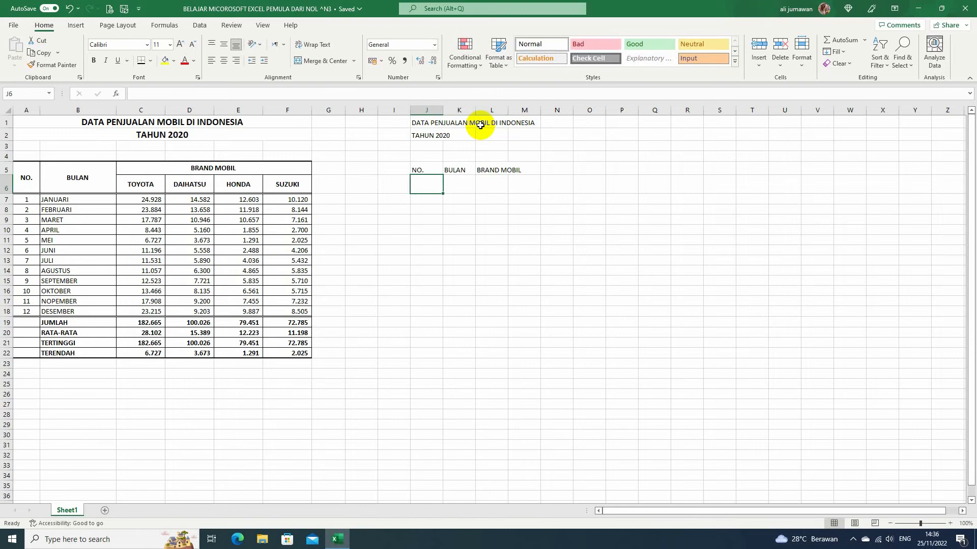
- Enter the brand subheadings TOYOTA, DAIHTSU, HONDA and SUZUKI in cells L6 to O6 under BRAND MOBIL
{"action": "left_click", "coordinate": [484, 184]}
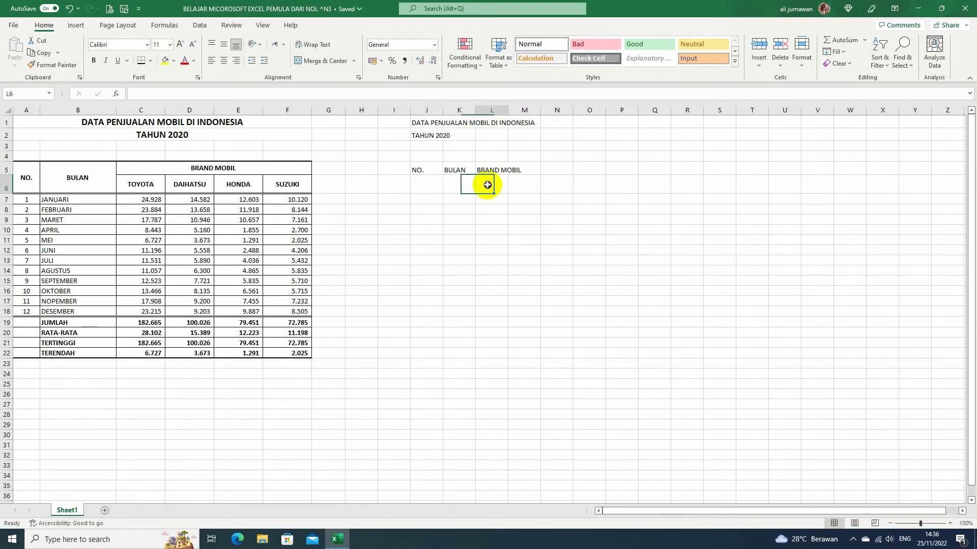
{"action": "left_click", "coordinate": [489, 171]}
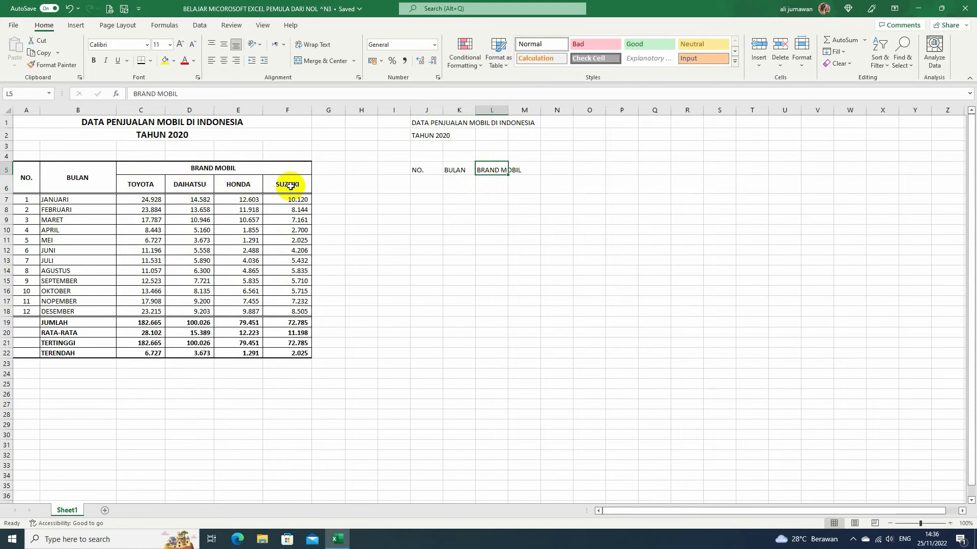
{"action": "left_click", "coordinate": [497, 186]}
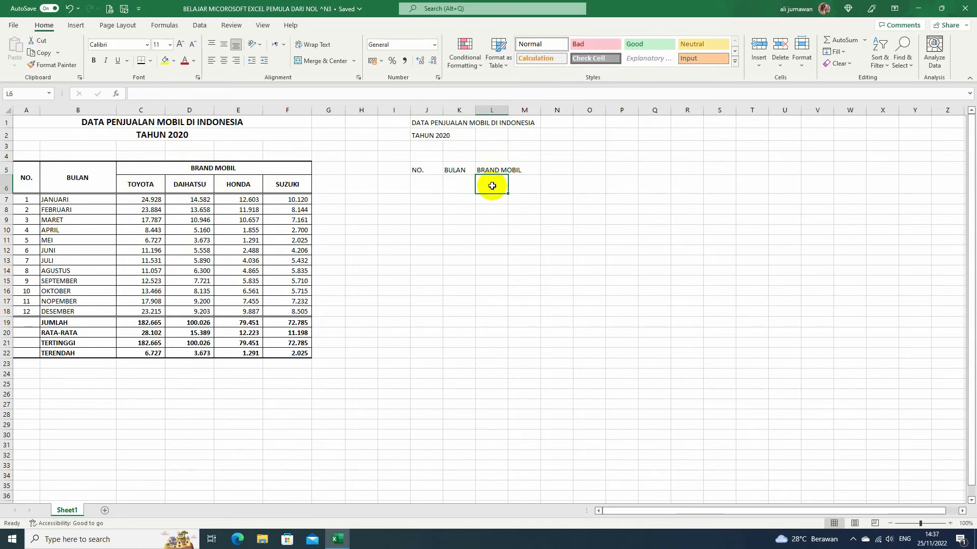
{"action": "type", "text": "TOYOTA"}
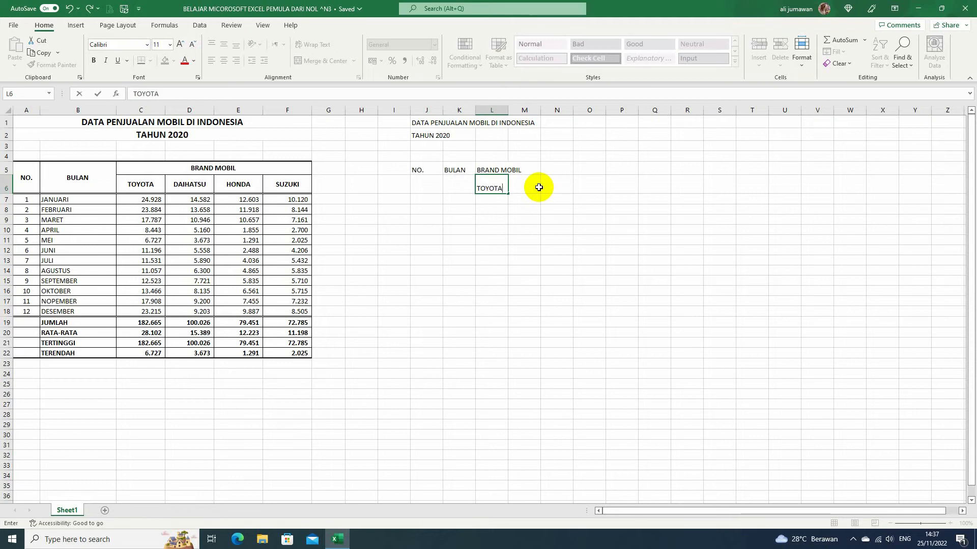
{"action": "key", "text": "Tab"}
{"action": "type", "text": "DA"}
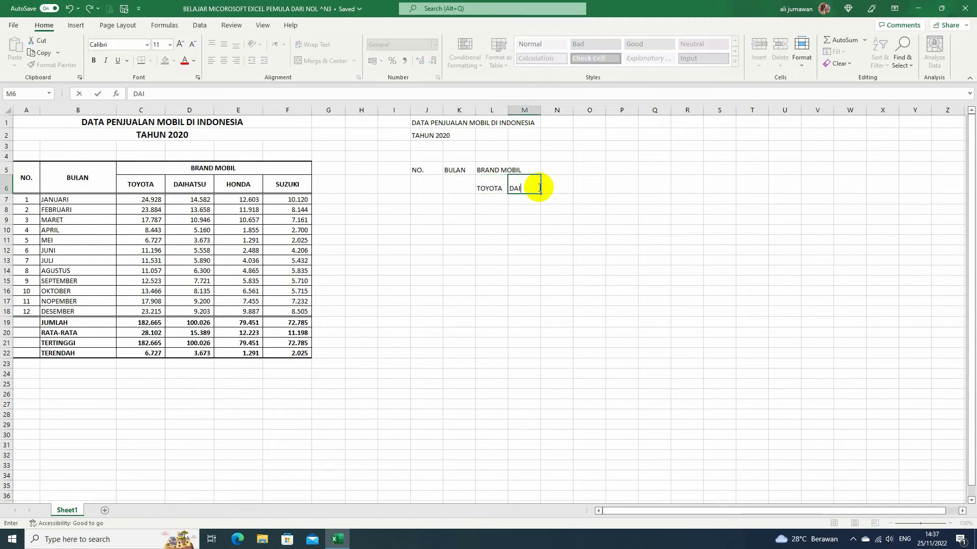
{"action": "type", "text": "IHTSU"}
{"action": "key", "text": "Tab"}
{"action": "type", "text": "HONDA"}
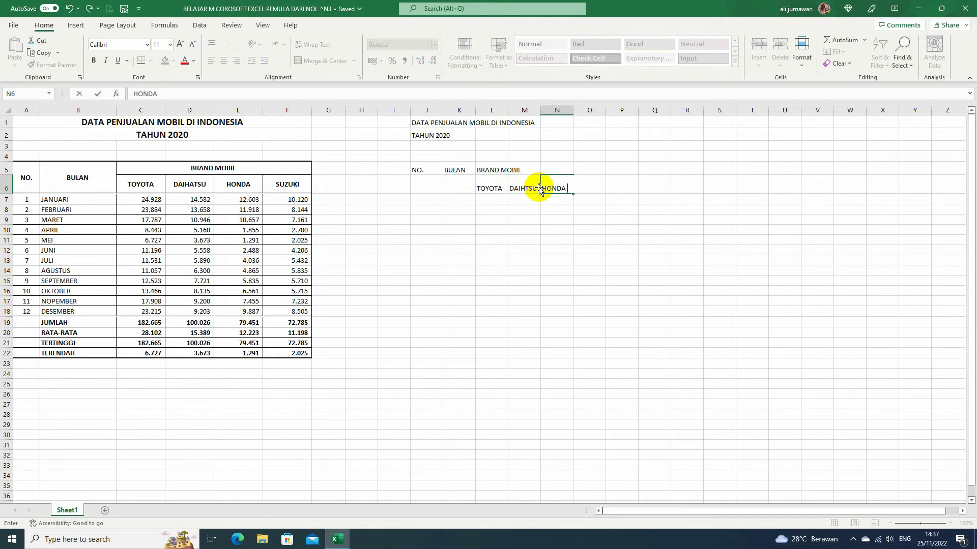
{"action": "key", "text": "Tab"}
{"action": "type", "text": "SUZUKI"}
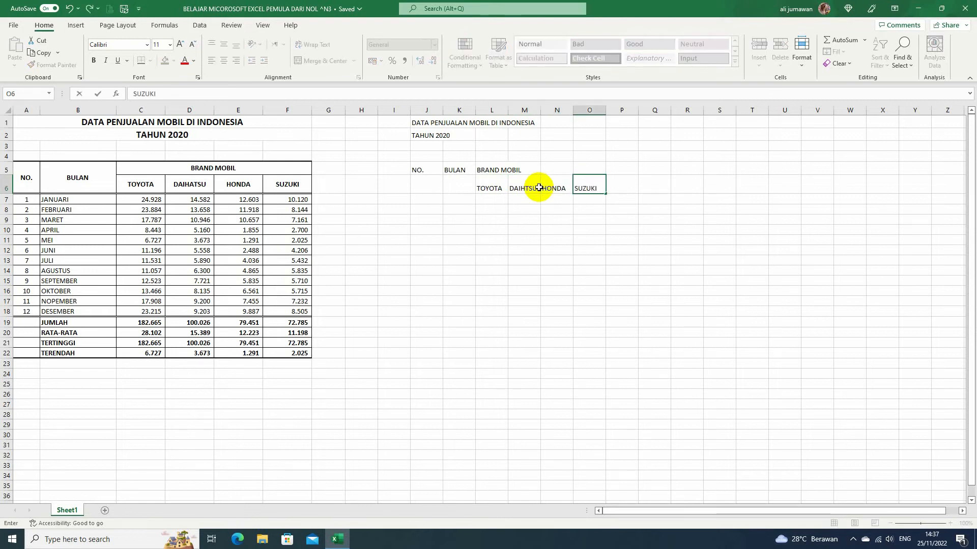
{"action": "key", "text": "Return"}
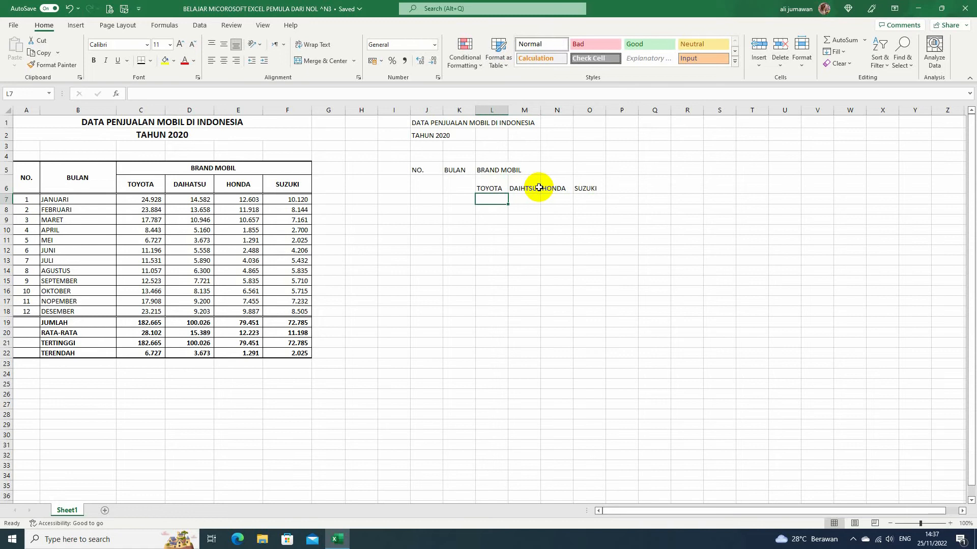
- Enter the months JANUARI, FEBRUARI, MARET and APRIL in cells K7 to K10 of the BULAN column
{"action": "left_click", "coordinate": [459, 199]}
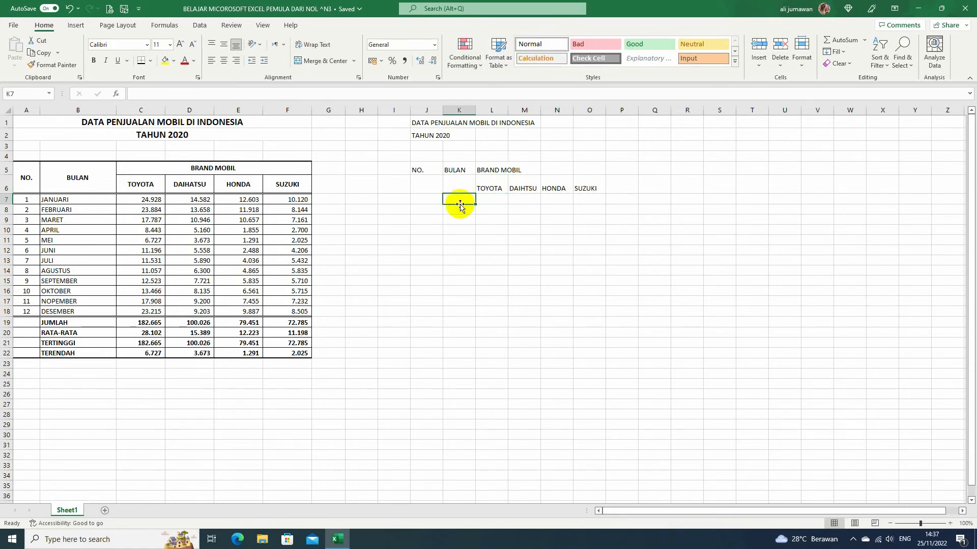
{"action": "left_click", "coordinate": [458, 169]}
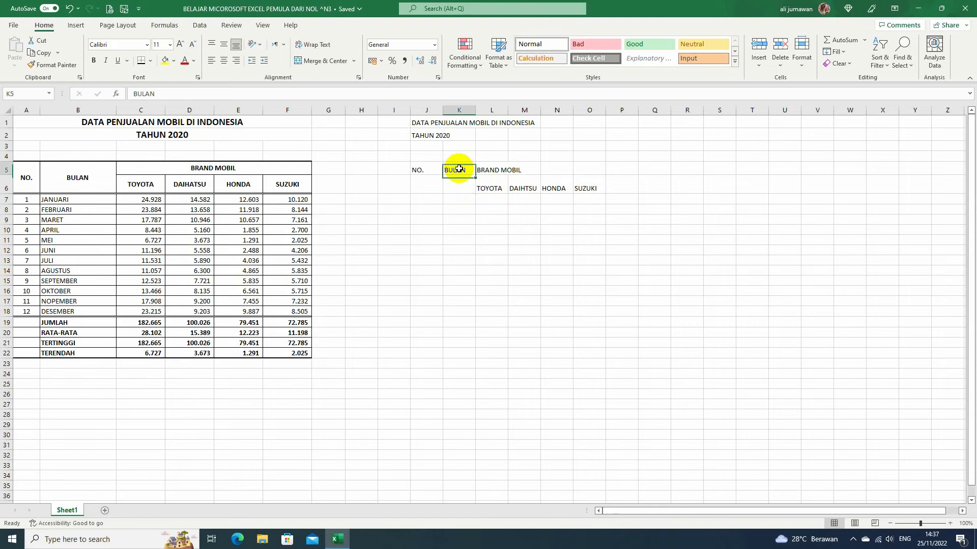
{"action": "left_click", "coordinate": [456, 202]}
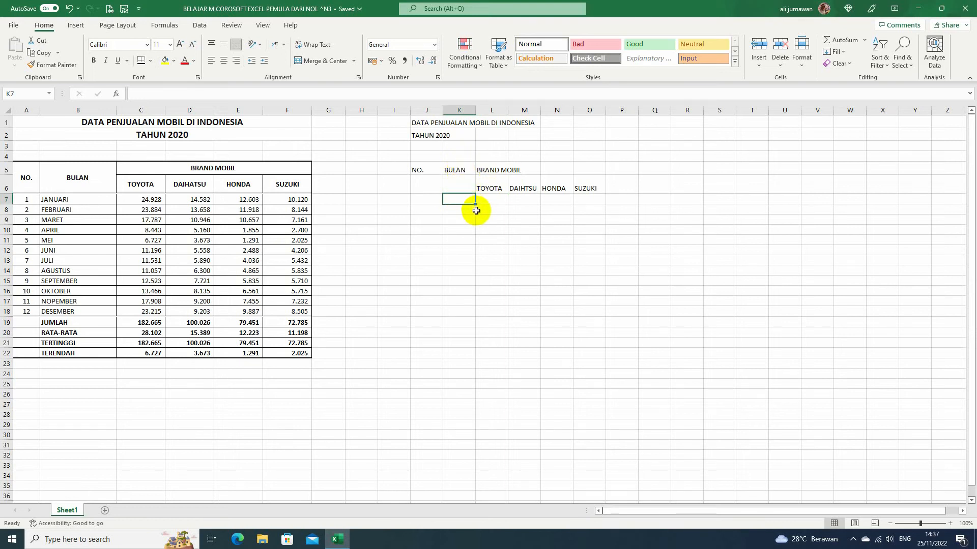
{"action": "type", "text": "JAN"}
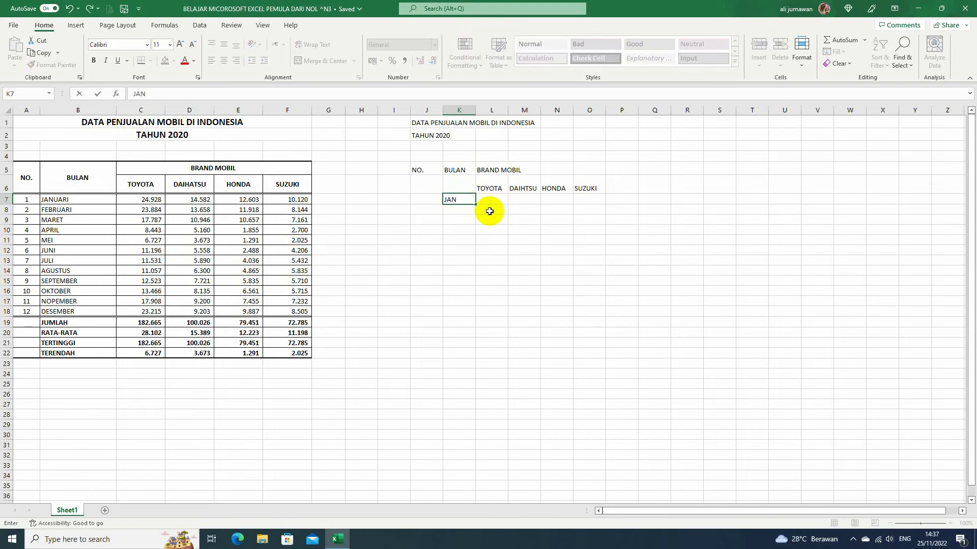
{"action": "type", "text": "UARI"}
{"action": "key", "text": "Return"}
{"action": "type", "text": "F"}
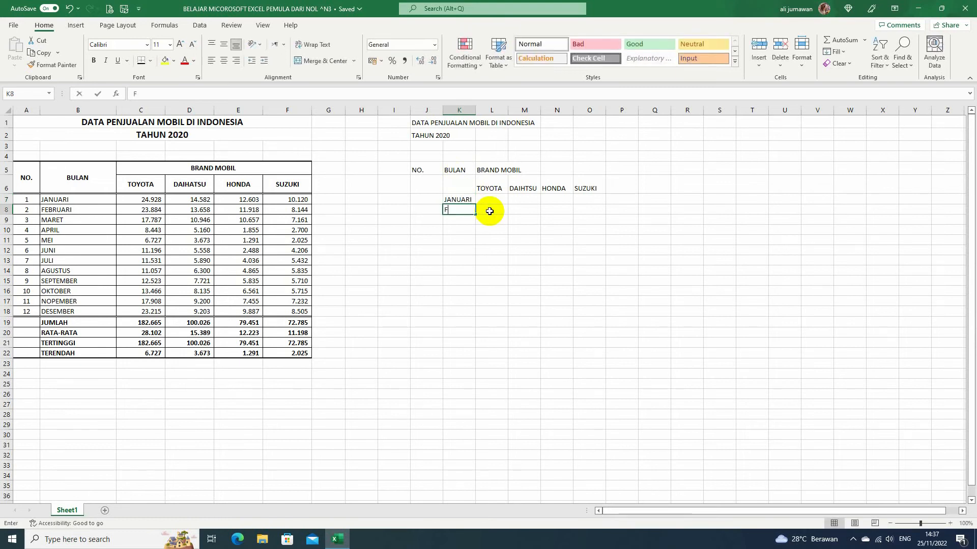
{"action": "type", "text": "EBRUAR"}
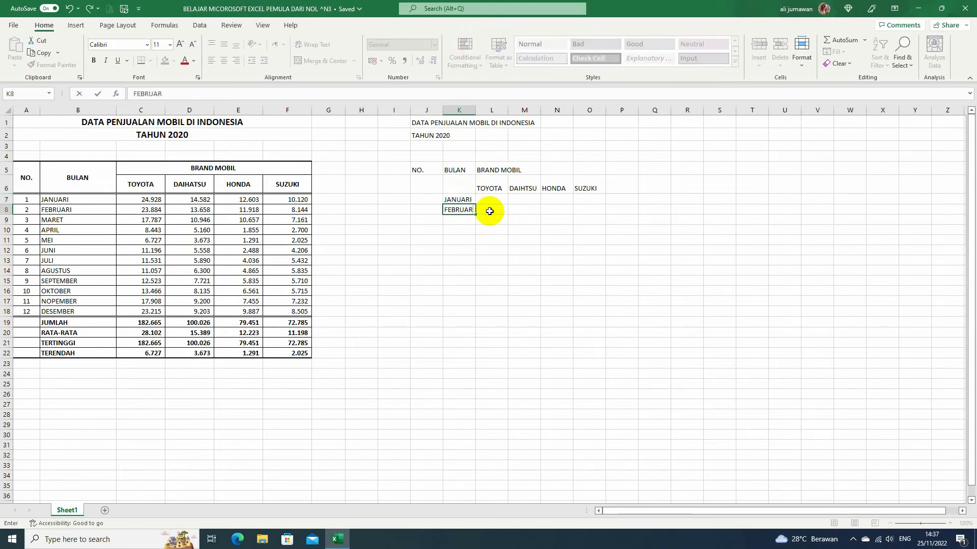
{"action": "type", "text": "I"}
{"action": "key", "text": "Return"}
{"action": "type", "text": "MARET"}
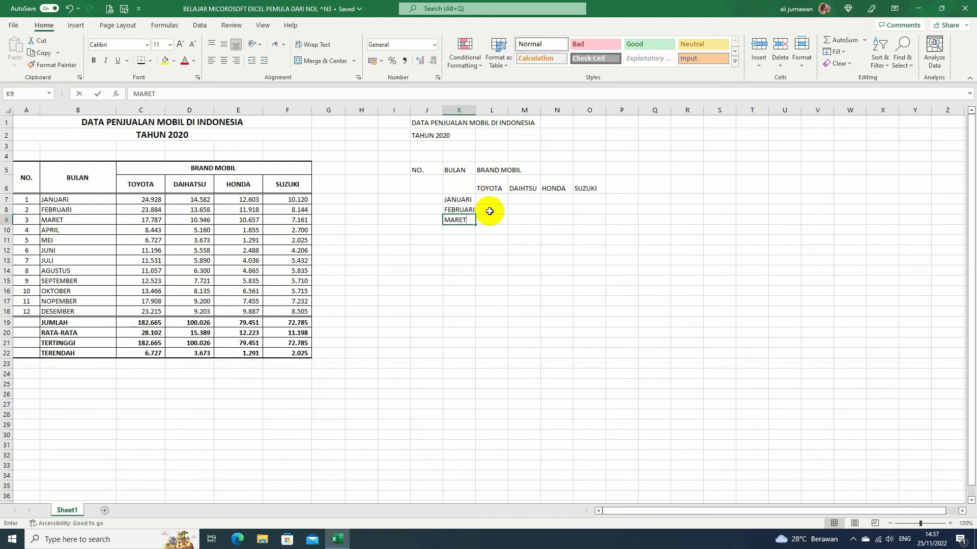
{"action": "key", "text": "Return"}
{"action": "type", "text": "APRIL"}
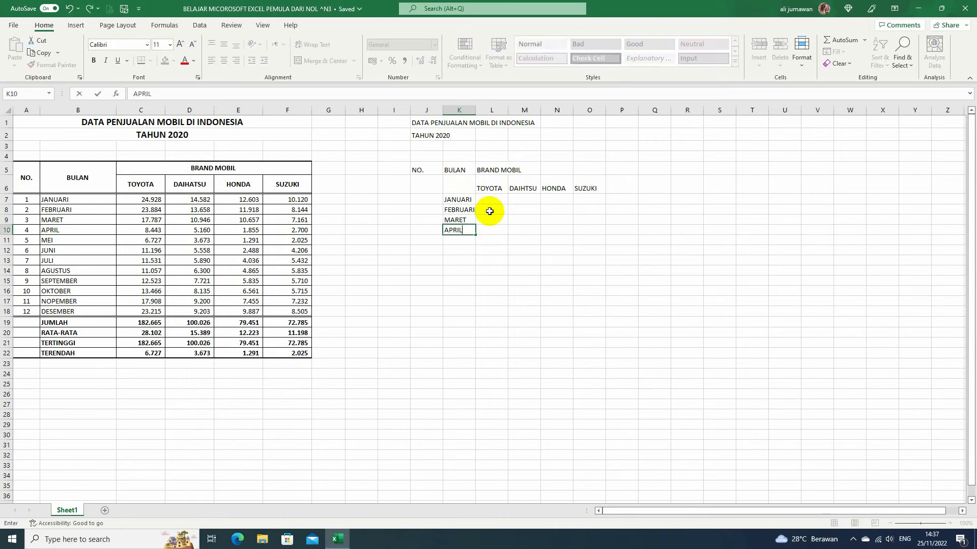
{"action": "key", "text": "Return"}
- Continue the BULAN column with MEI, JUNI, JULI and AGUSTUS in cells K11 to K14
{"action": "type", "text": "MEI"}
{"action": "key", "text": "Return"}
{"action": "type", "text": "\\"}
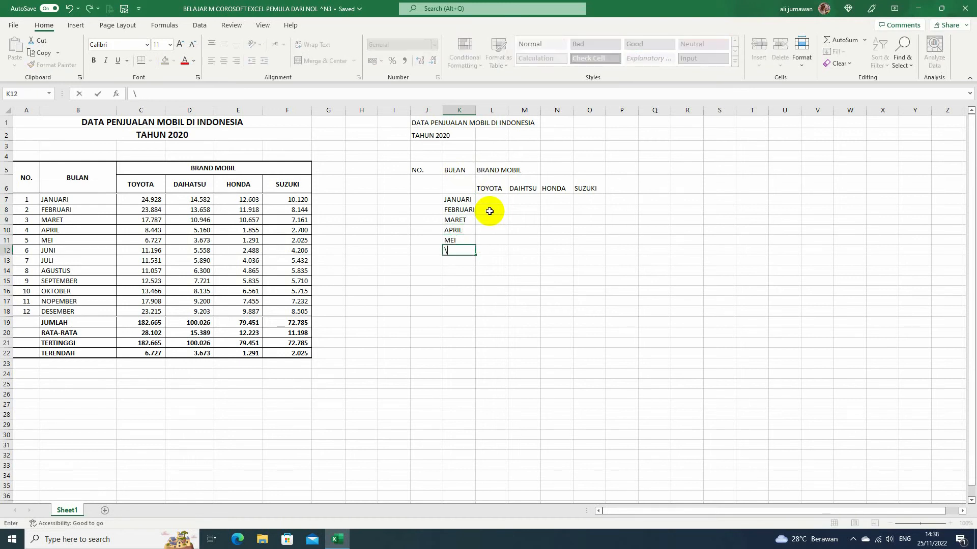
{"action": "key", "text": "BackSpace"}
{"action": "type", "text": "JUNI"}
{"action": "key", "text": "Return"}
{"action": "type", "text": "JUL"}
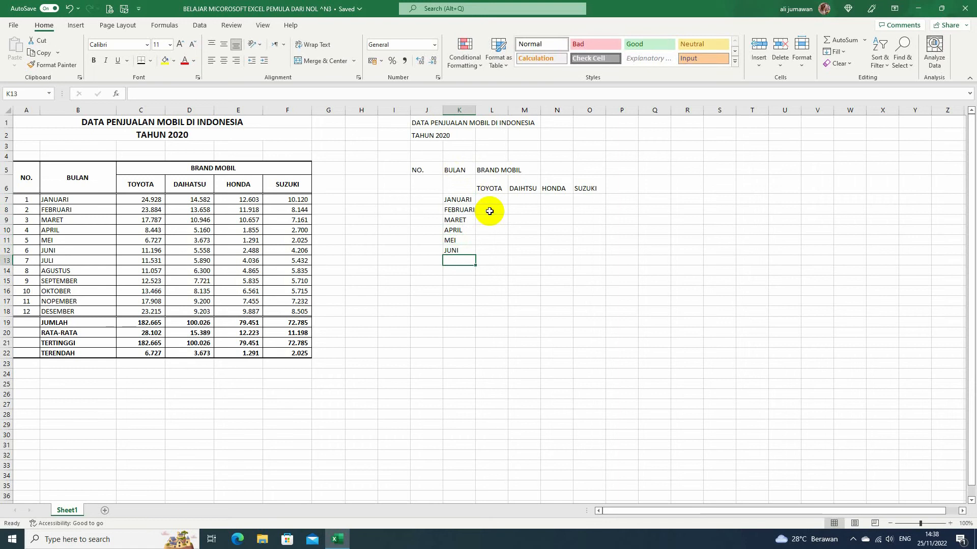
{"action": "type", "text": "I"}
{"action": "key", "text": "Return"}
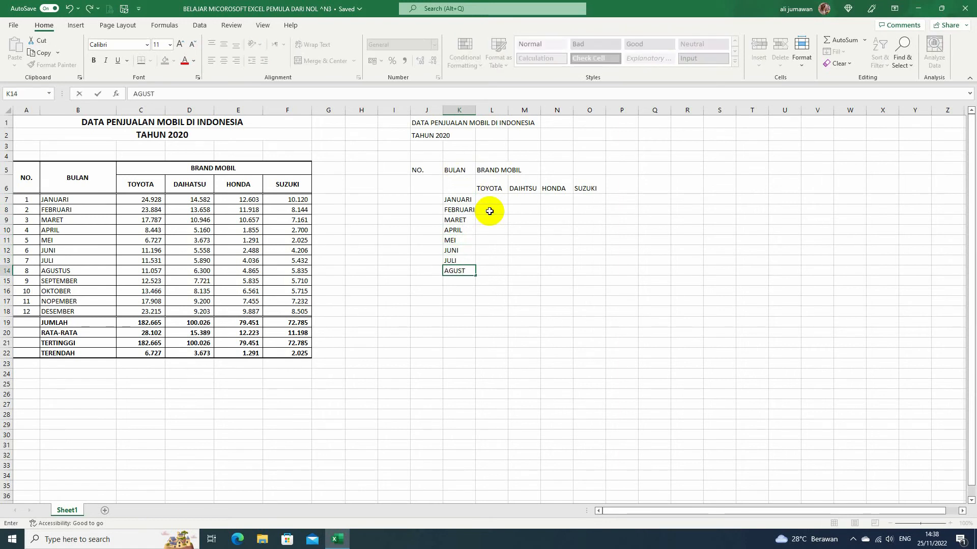
{"action": "type", "text": "S"}
{"action": "key", "text": "Return"}
- Complete the month list with SEPTEMBER, OKTOBER, NOPEMBER and DESEMBER in cells K15 to K18
{"action": "type", "text": "SEP"}
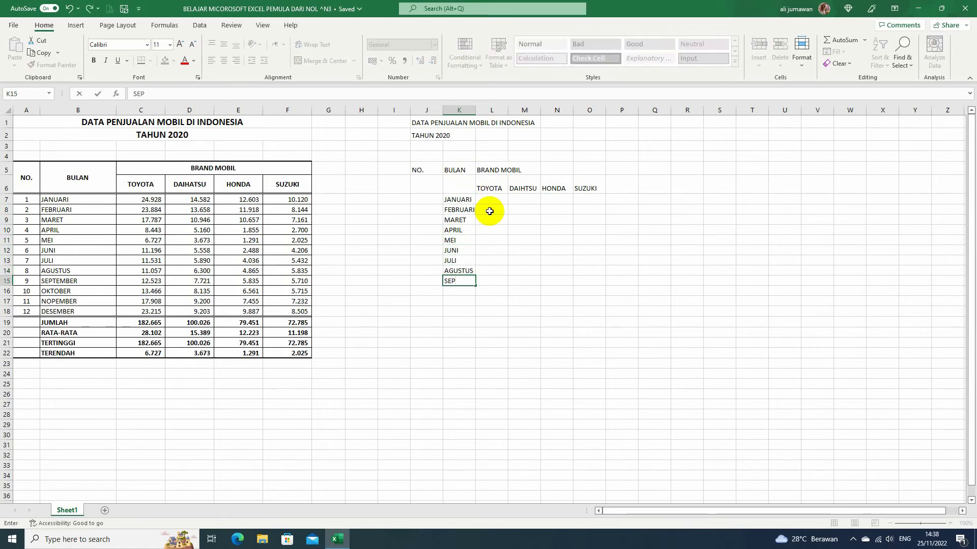
{"action": "type", "text": "TEMBER"}
{"action": "key", "text": "Return"}
{"action": "type", "text": "OKT"}
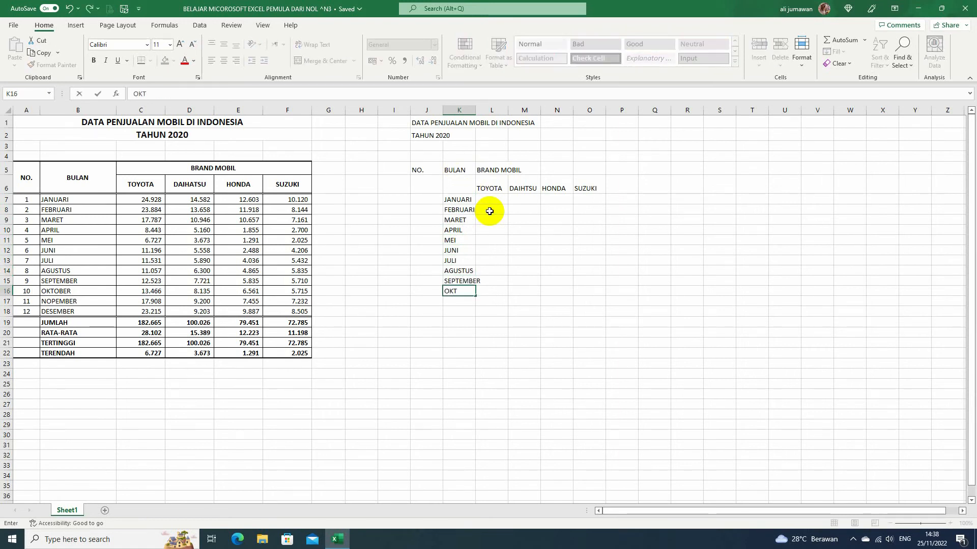
{"action": "type", "text": "OBER"}
{"action": "key", "text": "Return"}
{"action": "type", "text": "NO"}
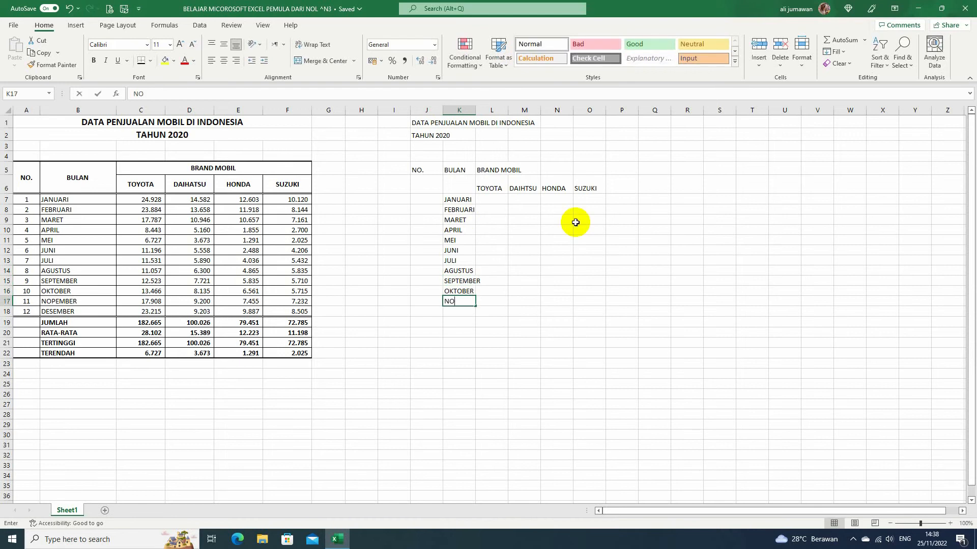
{"action": "type", "text": "PEMBER"}
{"action": "key", "text": "Return"}
{"action": "type", "text": "DESEM"}
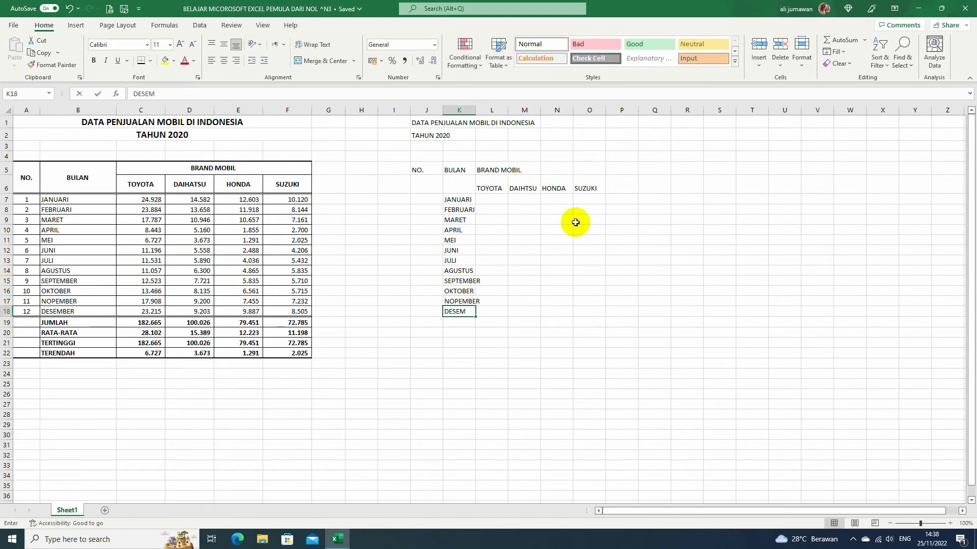
{"action": "key", "text": "Return"}
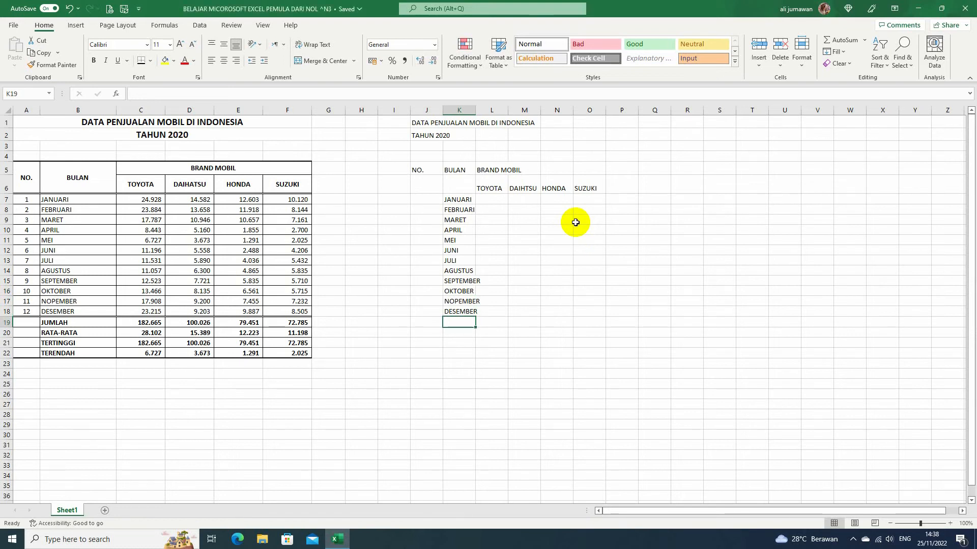
- Number the month rows 1 to 12 as a consecutive series in cells J7 to J18
{"action": "left_click", "coordinate": [426, 197]}
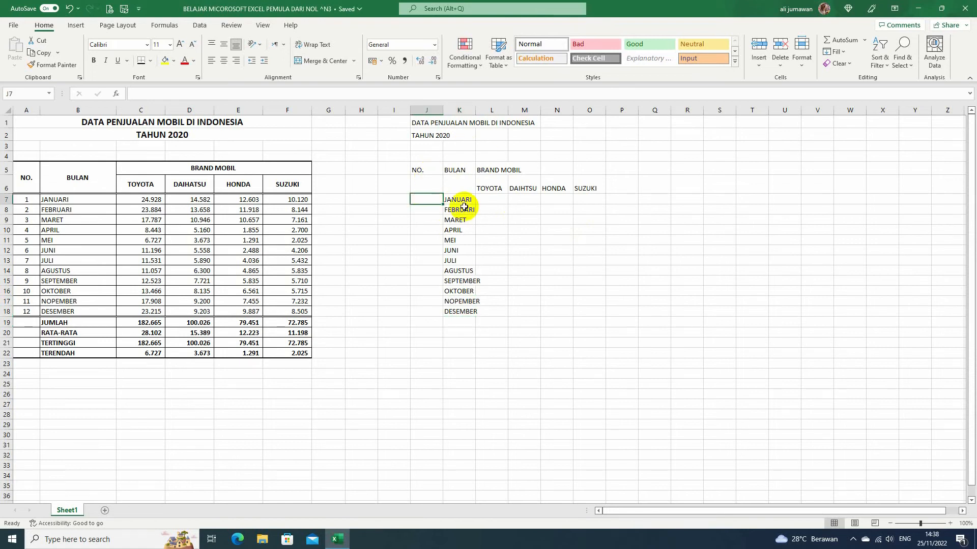
{"action": "type", "text": "1"}
{"action": "key", "text": "Return"}
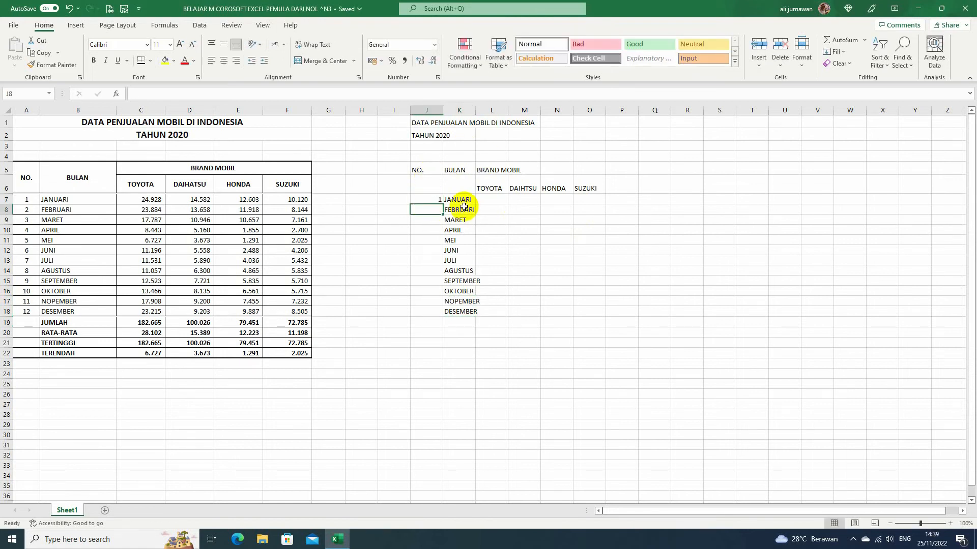
{"action": "left_click", "coordinate": [430, 199]}
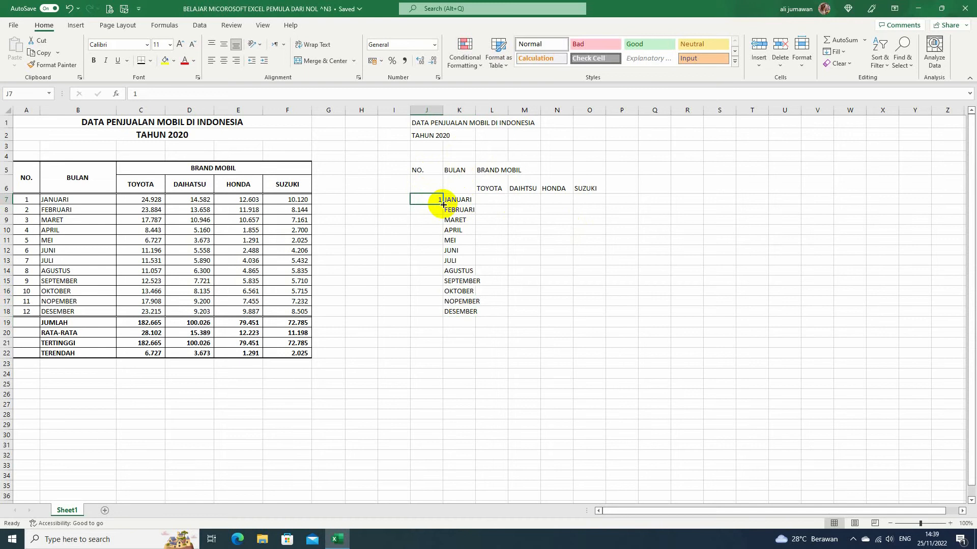
{"action": "left_click_drag", "start_coordinate": [443, 204], "coordinate": [438, 316]}
{"action": "key", "text": "ctrl"}
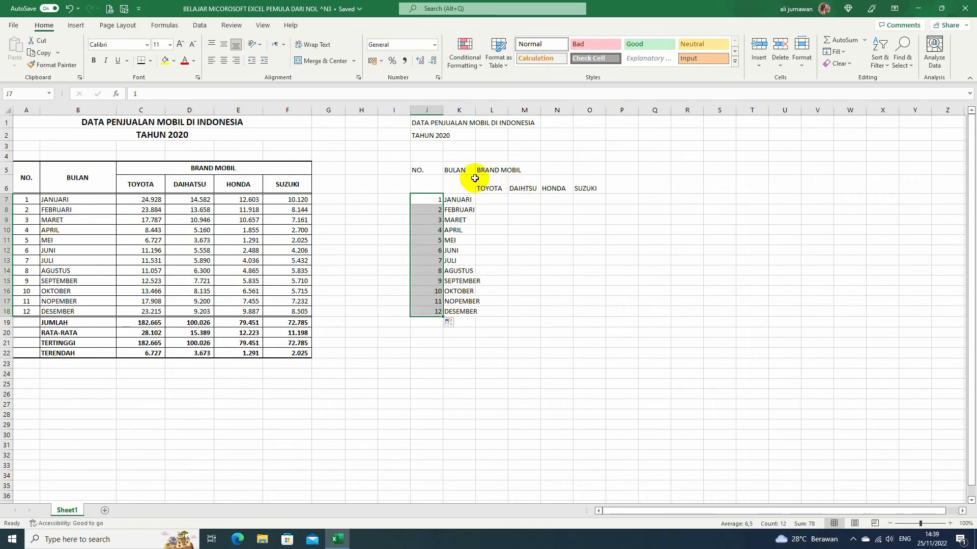
- Merge and center the NO. heading across cells J5 and J6
{"action": "left_click", "coordinate": [432, 168]}
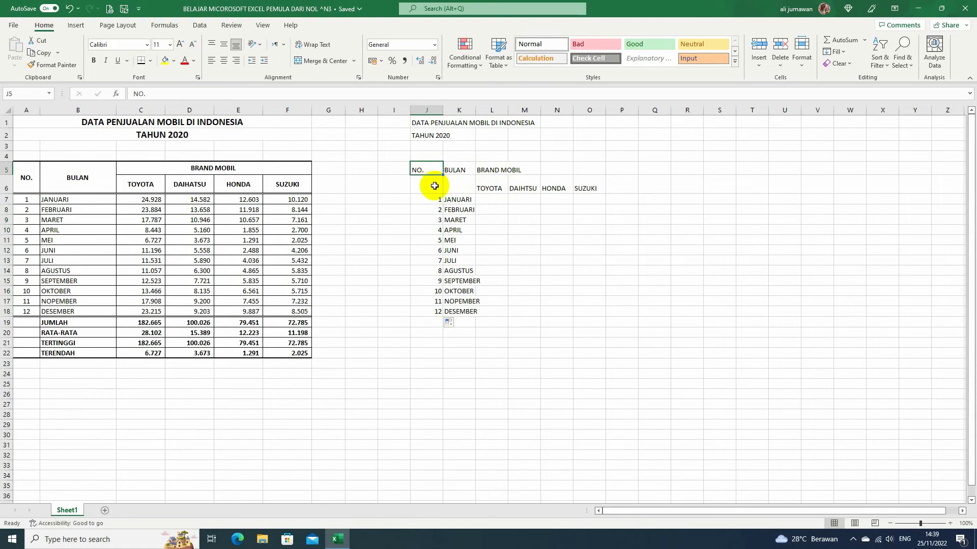
{"action": "mouse_move", "coordinate": [432, 172]}
{"action": "left_mouse_down"}
{"action": "mouse_move", "coordinate": [432, 188]}
{"action": "mouse_move", "coordinate": [433, 172]}
{"action": "left_mouse_up"}
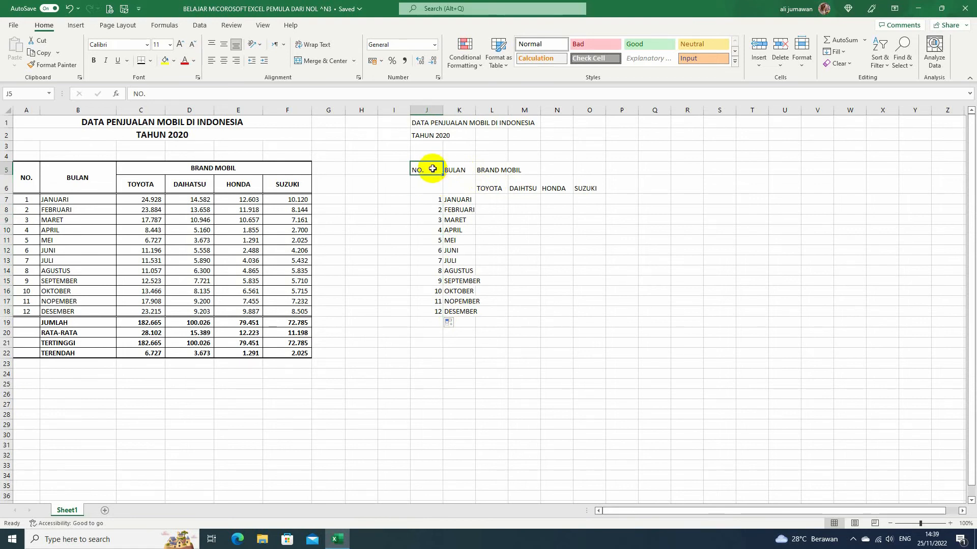
{"action": "left_click", "coordinate": [432, 186]}
{"action": "left_click", "coordinate": [432, 170]}
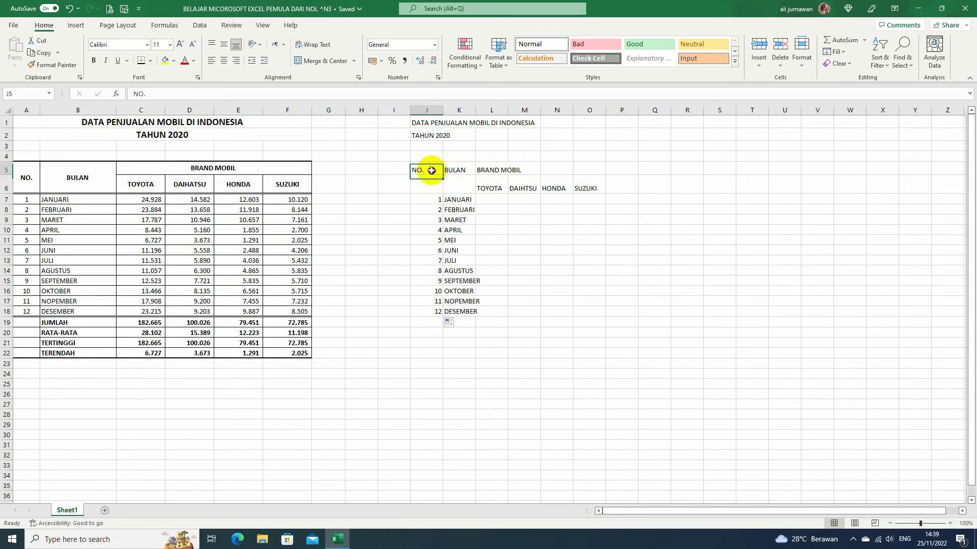
{"action": "left_click", "coordinate": [431, 183]}
{"action": "left_click_drag", "start_coordinate": [432, 168], "coordinate": [434, 176]}
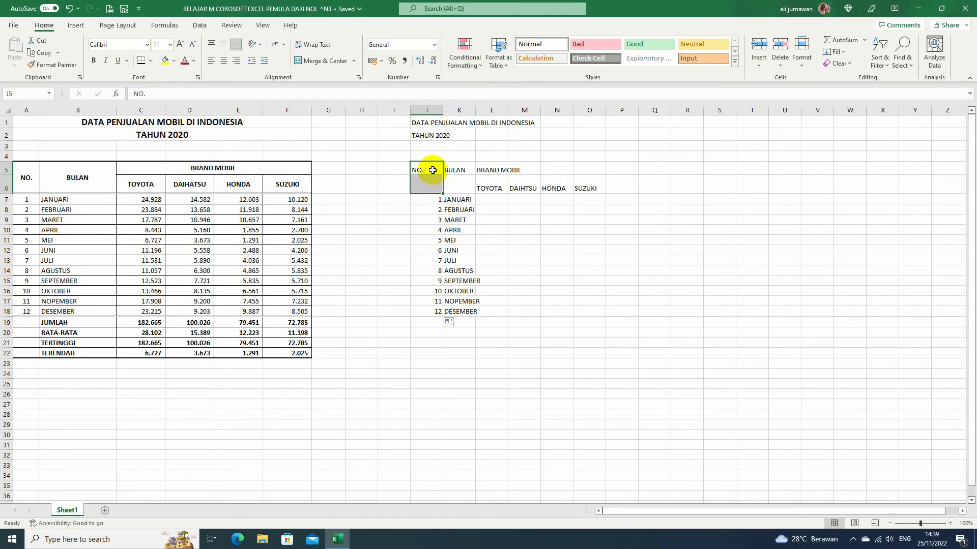
{"action": "left_click", "coordinate": [429, 169]}
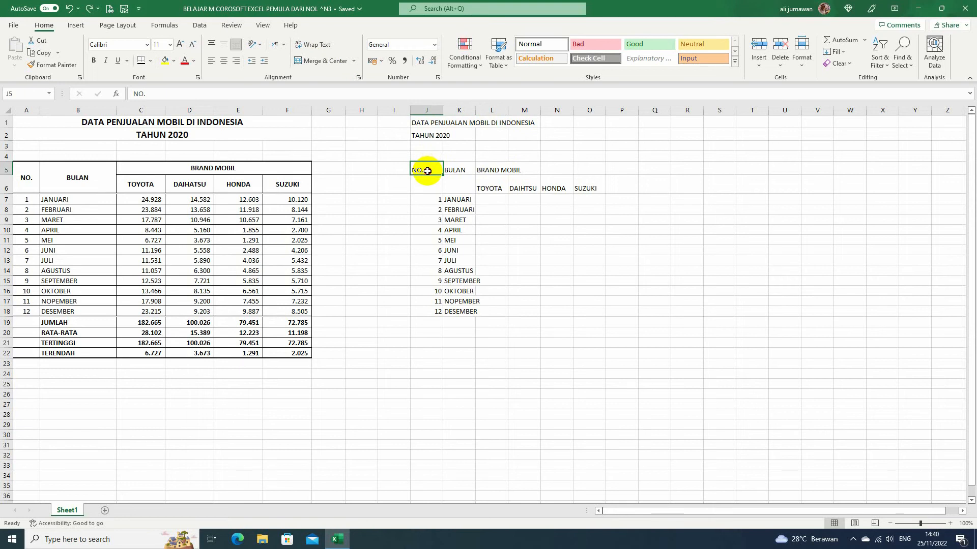
{"action": "left_click_drag", "start_coordinate": [427, 171], "coordinate": [427, 184]}
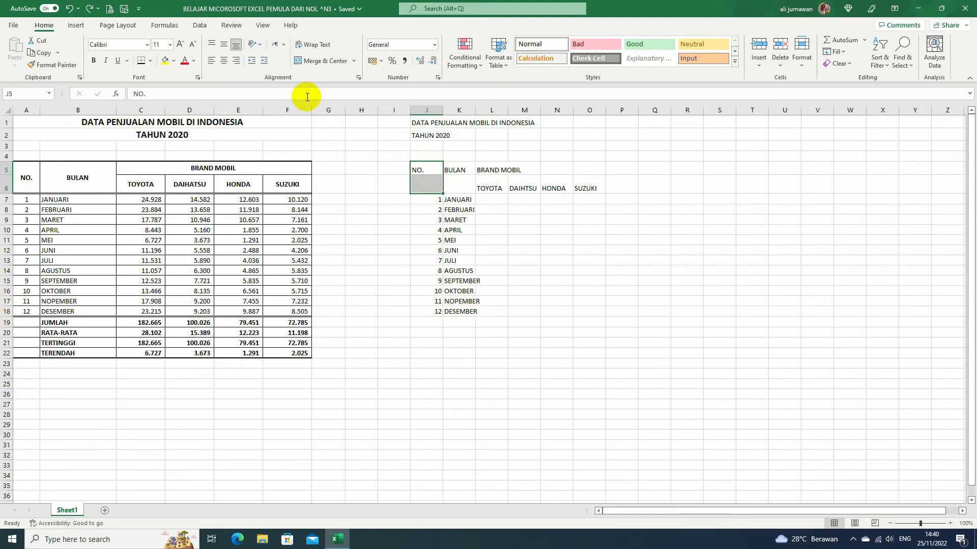
{"action": "left_click", "coordinate": [316, 63]}
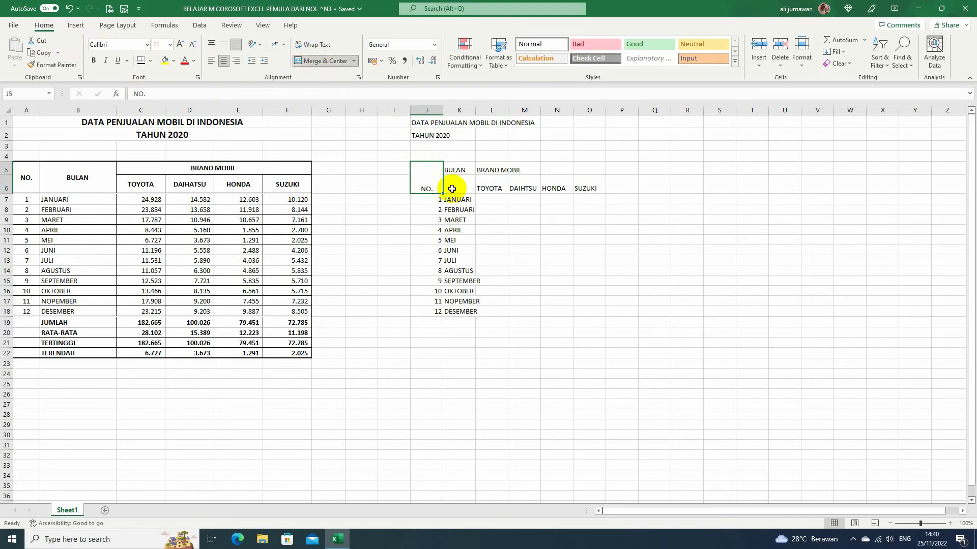
- Merge and center the BULAN heading over K5:K6 and the BRAND MOBIL heading over L5:O5
{"action": "left_click", "coordinate": [459, 171]}
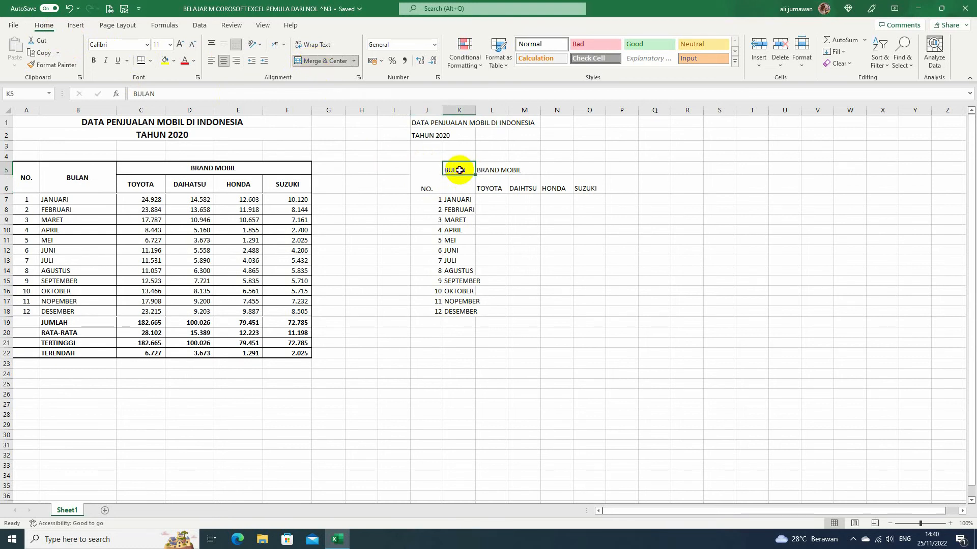
{"action": "left_click_drag", "start_coordinate": [459, 170], "coordinate": [458, 178]}
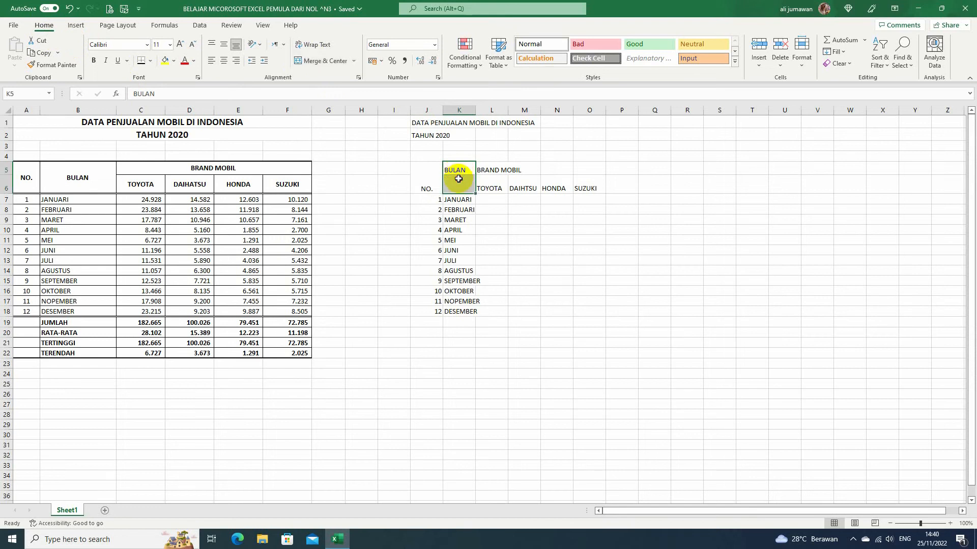
{"action": "left_click", "coordinate": [316, 62]}
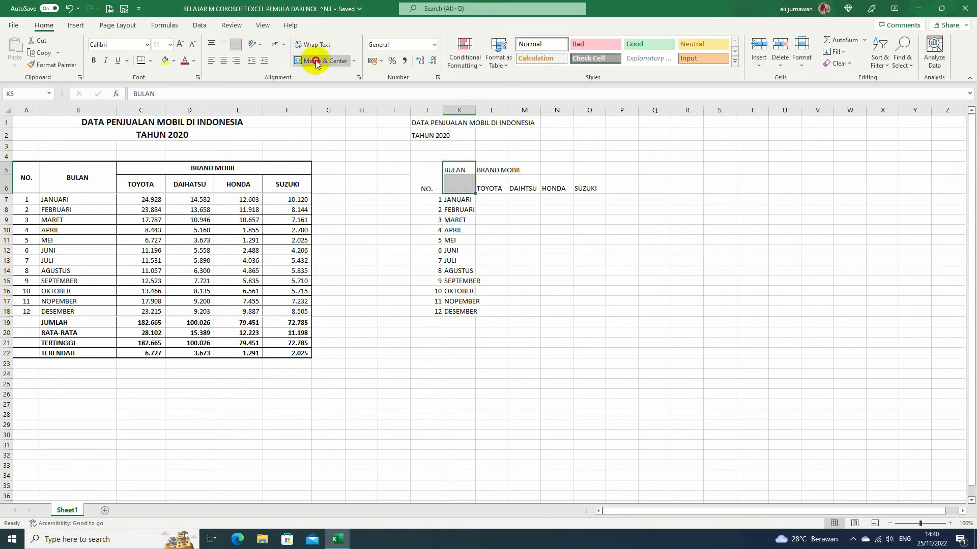
{"action": "left_click", "coordinate": [485, 169]}
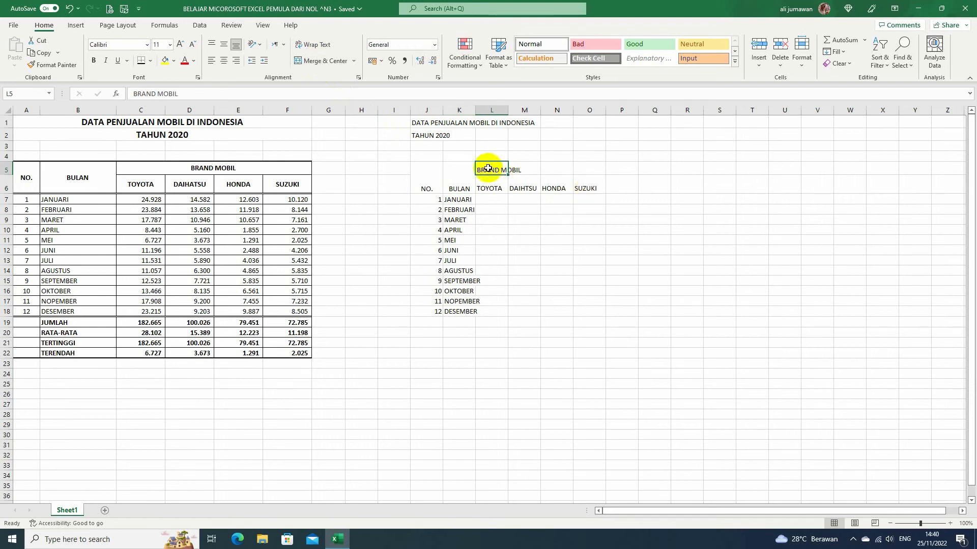
{"action": "left_click_drag", "start_coordinate": [486, 169], "coordinate": [590, 170]}
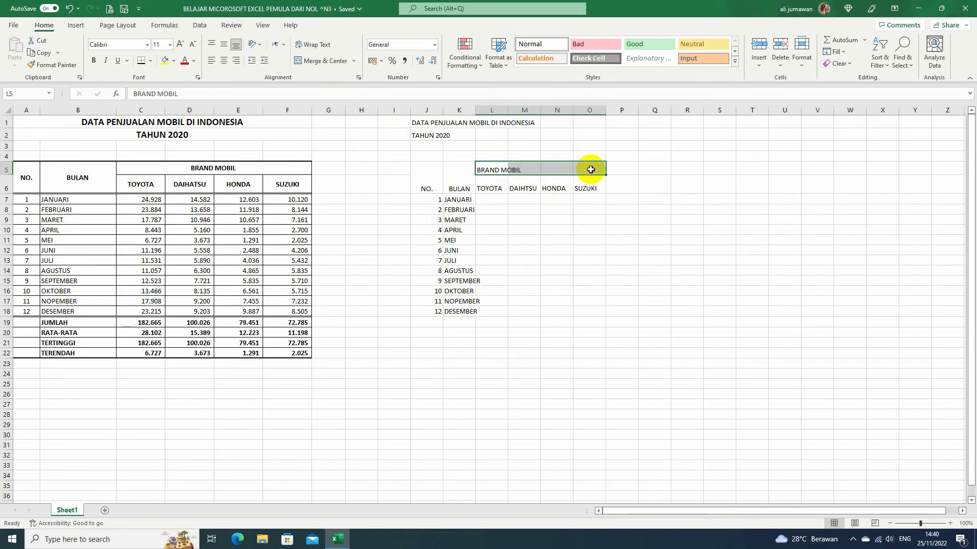
{"action": "left_click", "coordinate": [322, 62]}
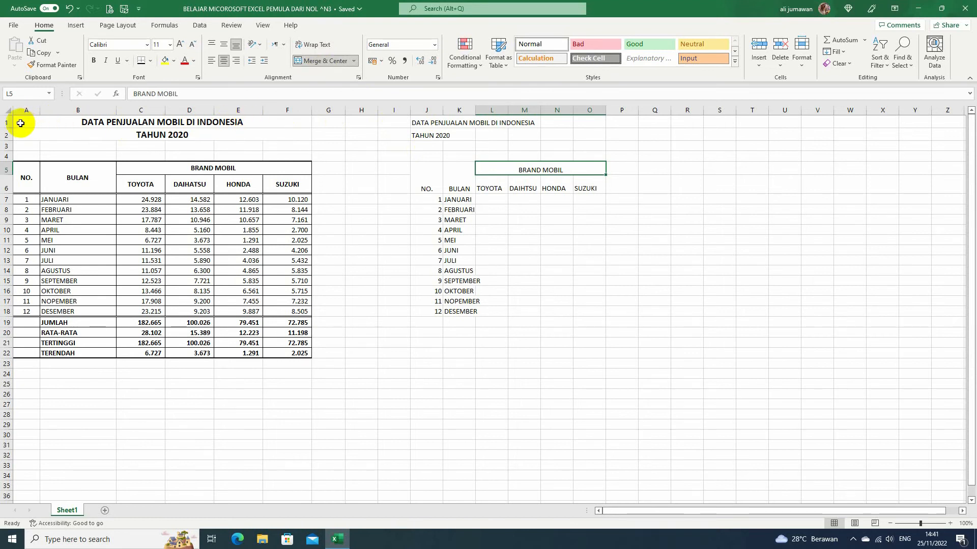
- Merge and center the DATA PENJUALAN MOBIL DI INDONESIA title over J1:O1 and TAHUN 2020 over J2:O2
{"action": "left_click", "coordinate": [424, 124]}
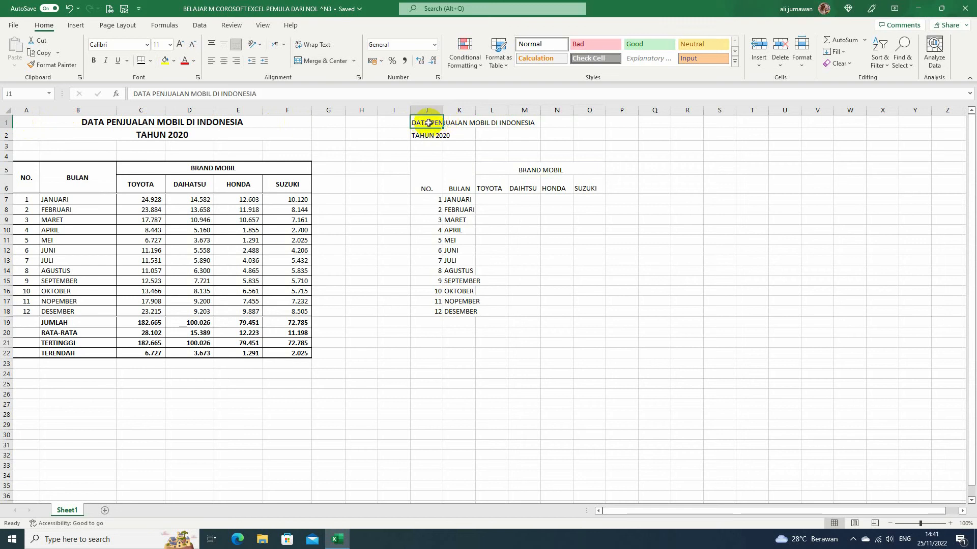
{"action": "left_click_drag", "start_coordinate": [430, 123], "coordinate": [594, 124]}
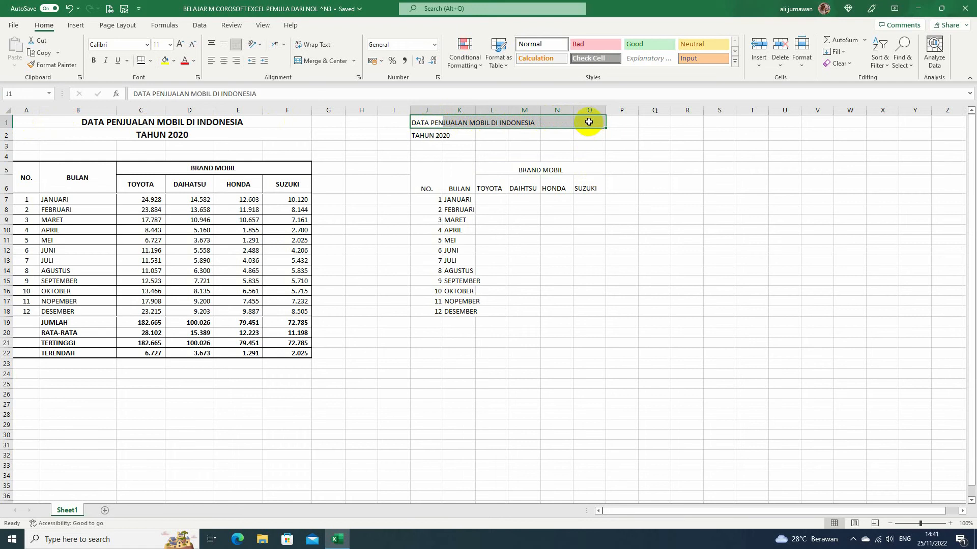
{"action": "left_click", "coordinate": [320, 63]}
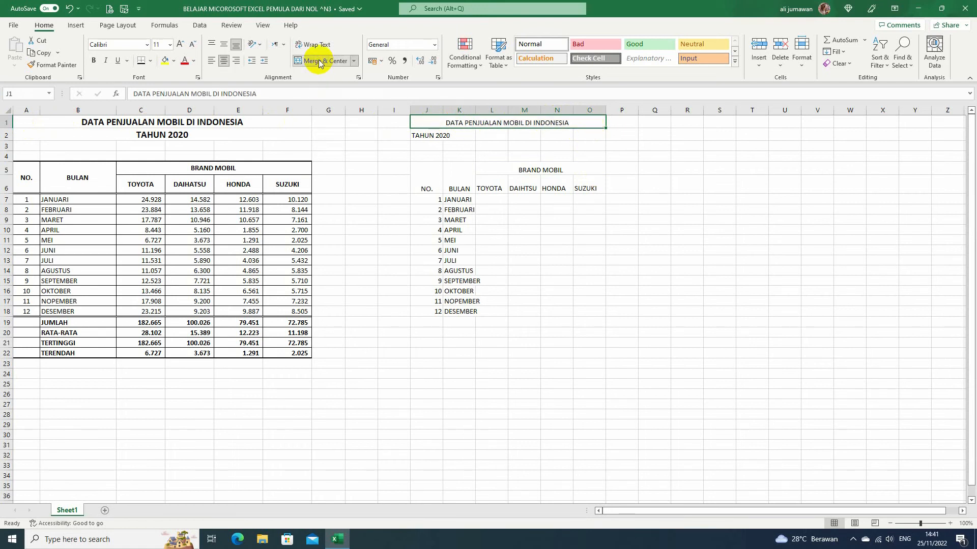
{"action": "left_click", "coordinate": [424, 136]}
{"action": "left_click_drag", "start_coordinate": [423, 135], "coordinate": [588, 135]}
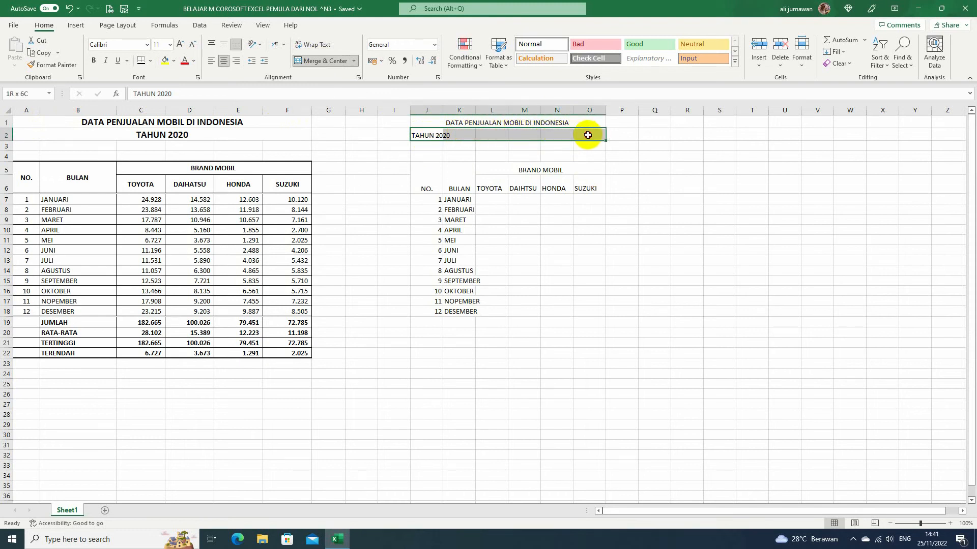
{"action": "left_click", "coordinate": [321, 61]}
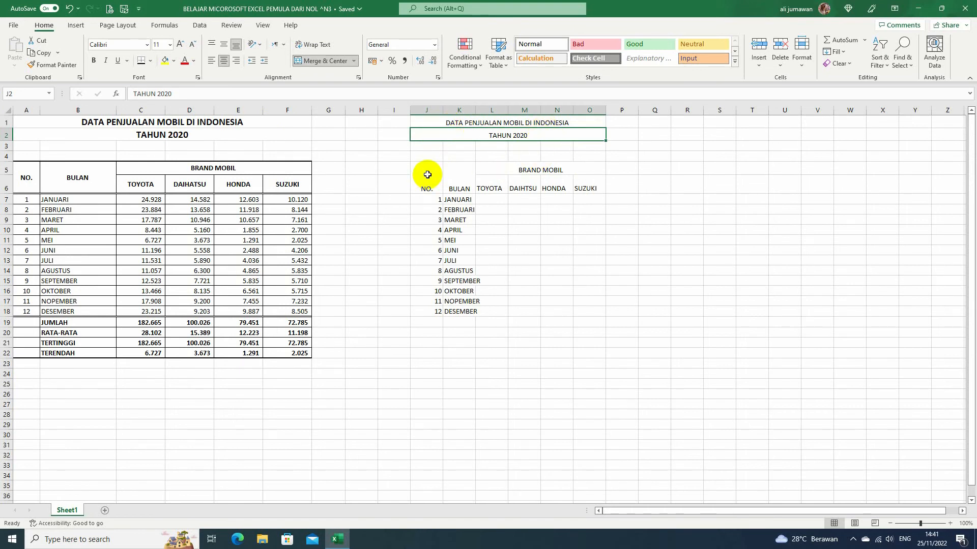
{"action": "left_click_drag", "start_coordinate": [427, 174], "coordinate": [572, 184]}
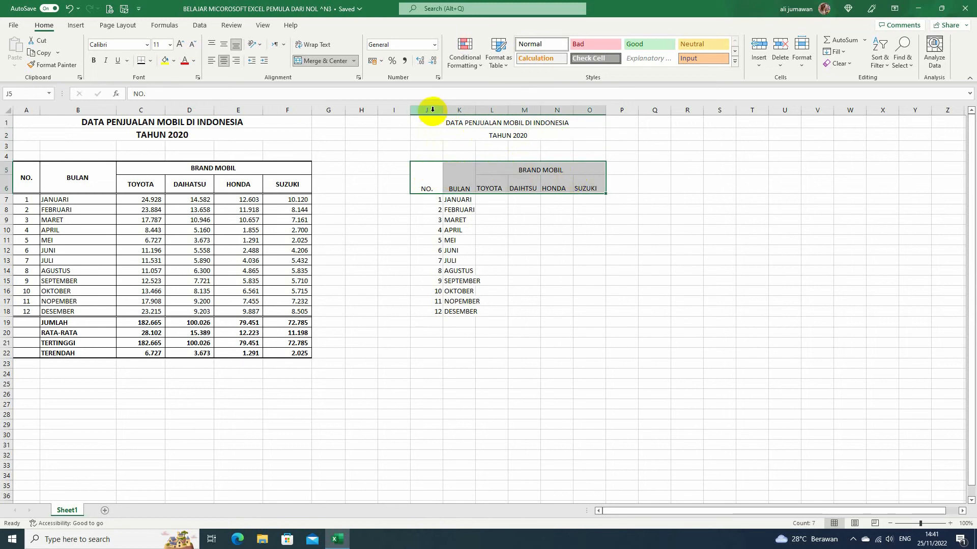
{"action": "left_click", "coordinate": [588, 184]}
{"action": "left_click", "coordinate": [423, 122]}
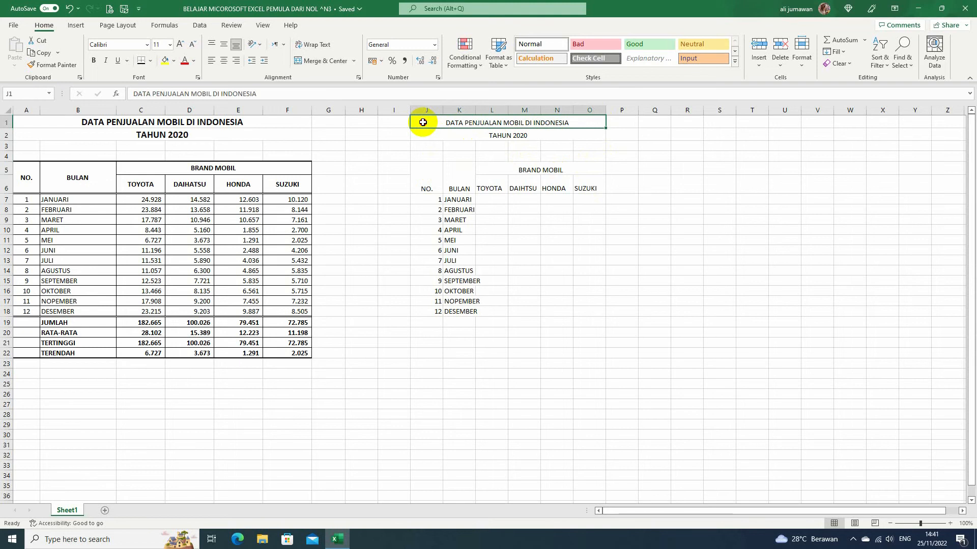
{"action": "left_click_drag", "start_coordinate": [422, 123], "coordinate": [590, 124]}
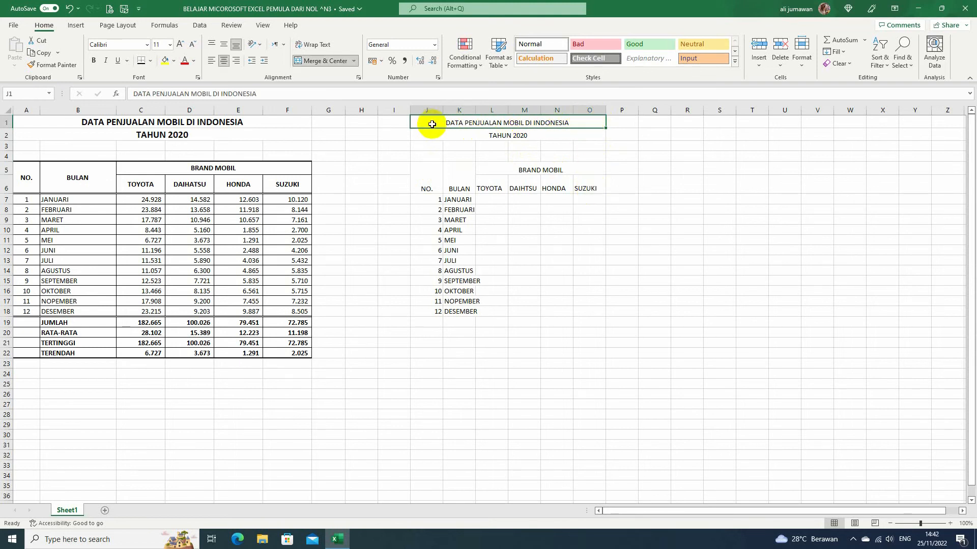
{"action": "left_click", "coordinate": [454, 134]}
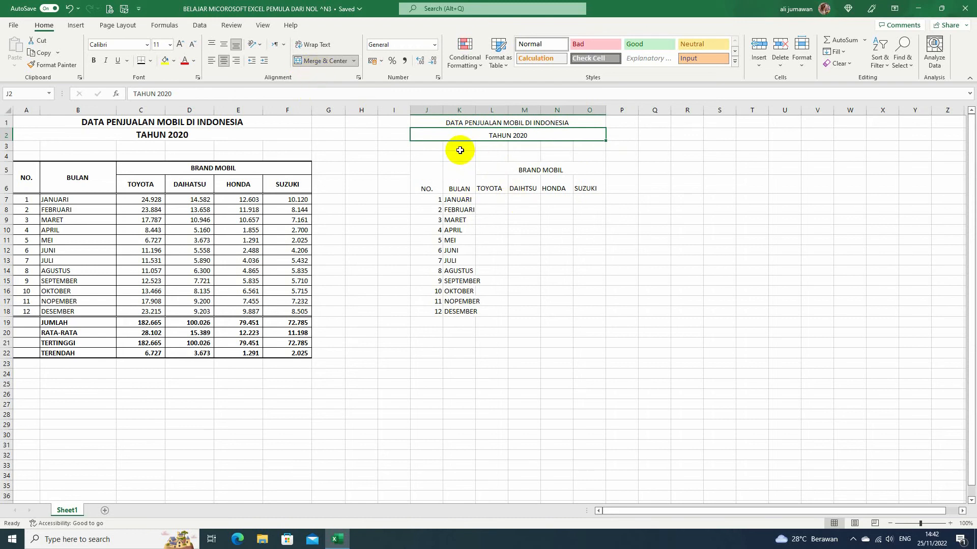
- Vertically center the merged NO. and BULAN headings in J5:K6 using middle alignment
{"action": "left_click", "coordinate": [428, 181]}
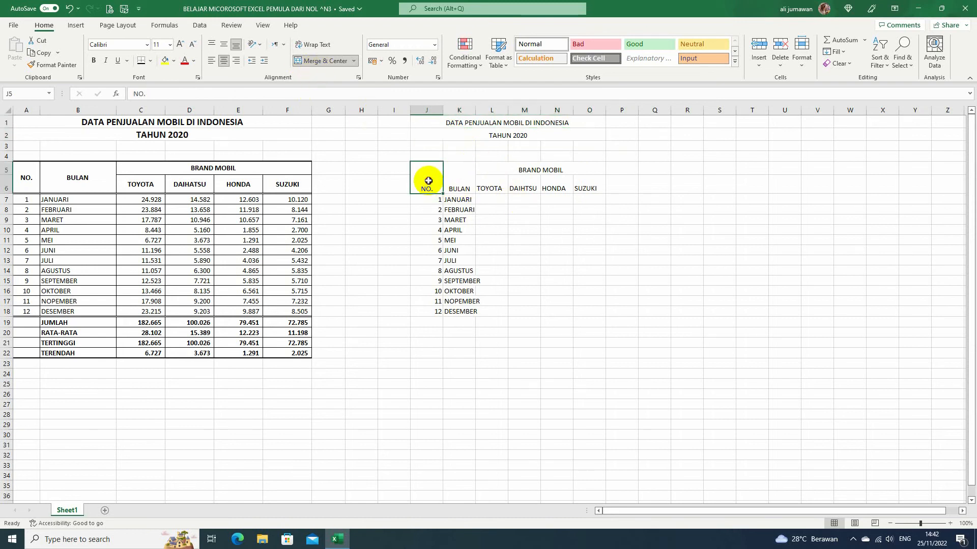
{"action": "left_click", "coordinate": [460, 177]}
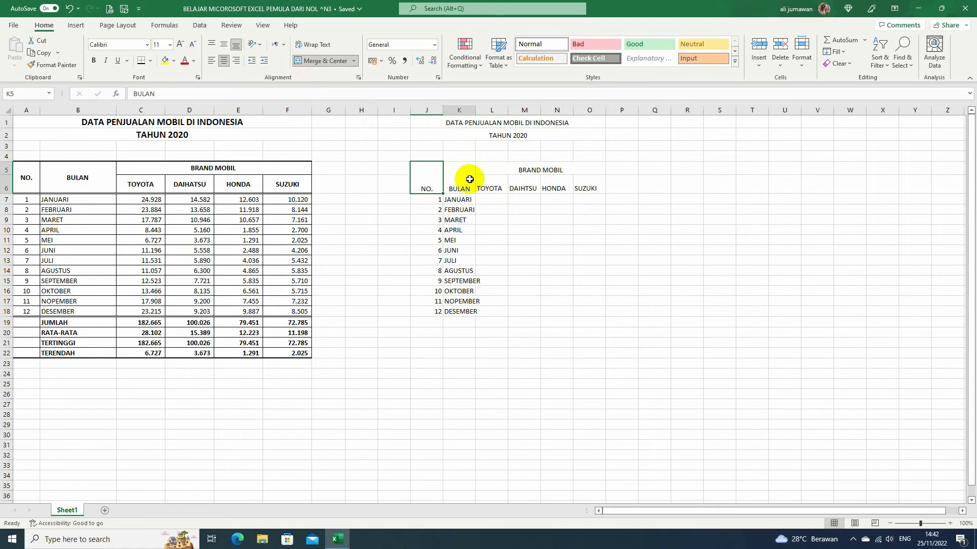
{"action": "left_click", "coordinate": [426, 178]}
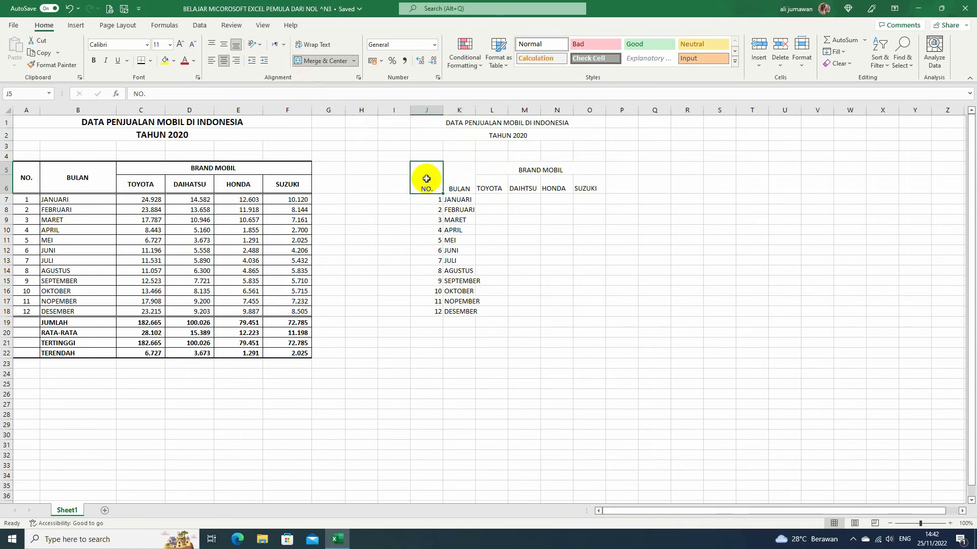
{"action": "left_click", "coordinate": [461, 180]}
{"action": "left_click", "coordinate": [427, 183]}
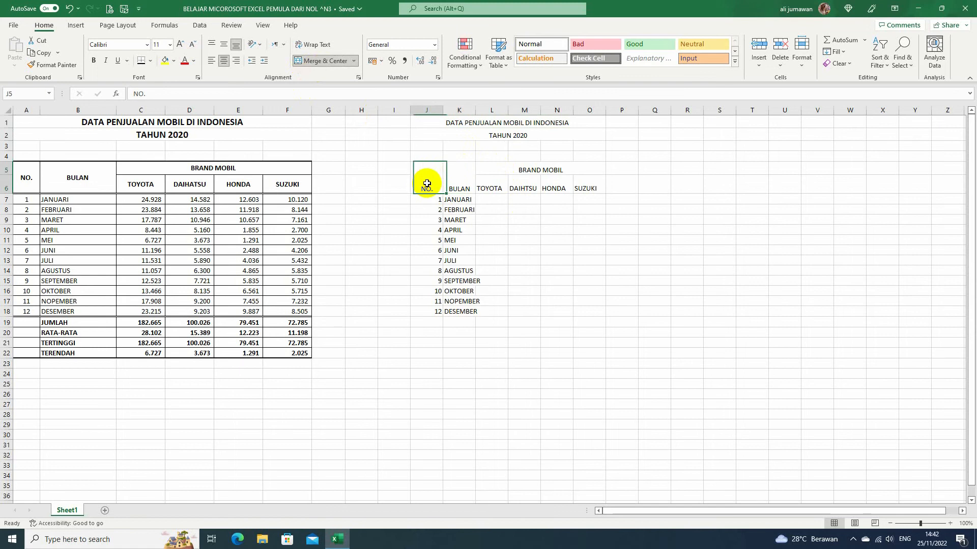
{"action": "left_click", "coordinate": [457, 181]}
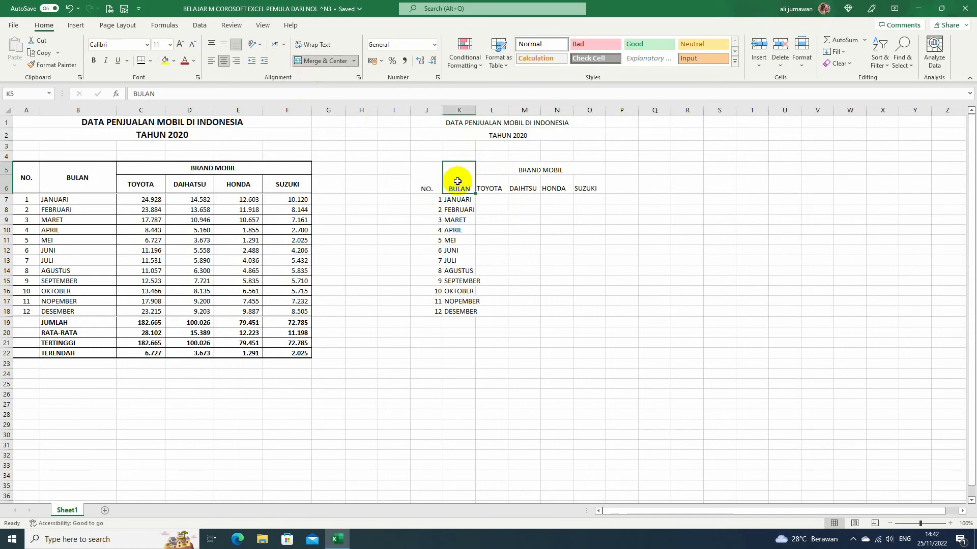
{"action": "left_click", "coordinate": [424, 181]}
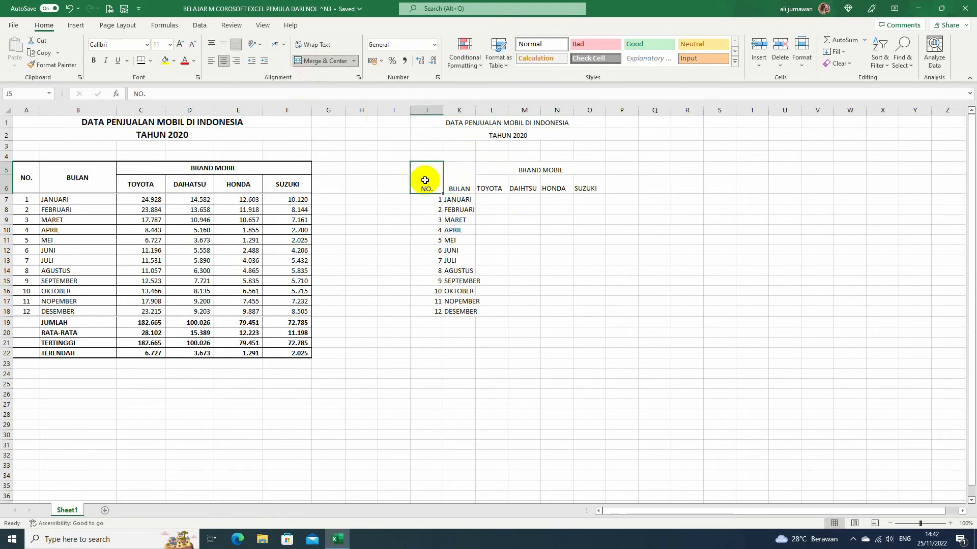
{"action": "left_click_drag", "start_coordinate": [426, 177], "coordinate": [447, 181]}
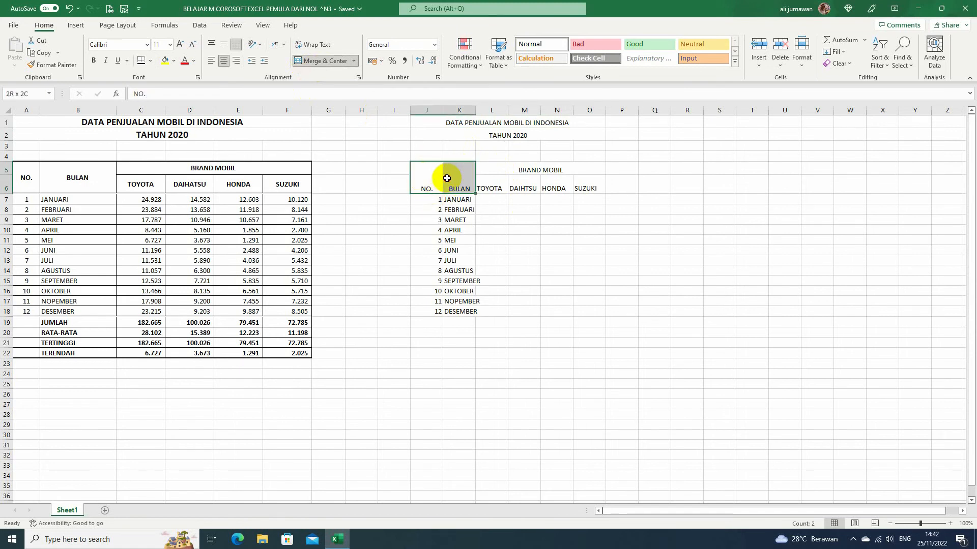
{"action": "left_click", "coordinate": [224, 47]}
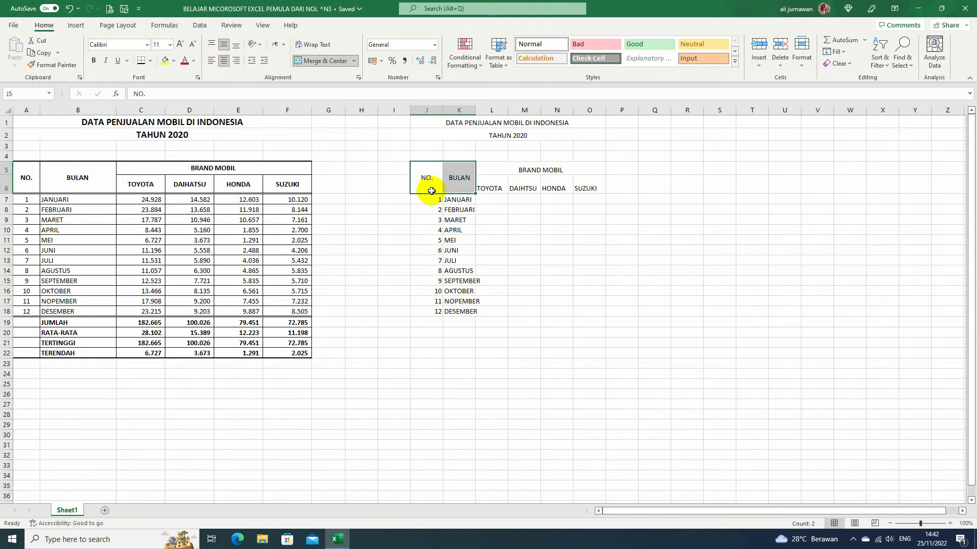
{"action": "left_click", "coordinate": [497, 169]}
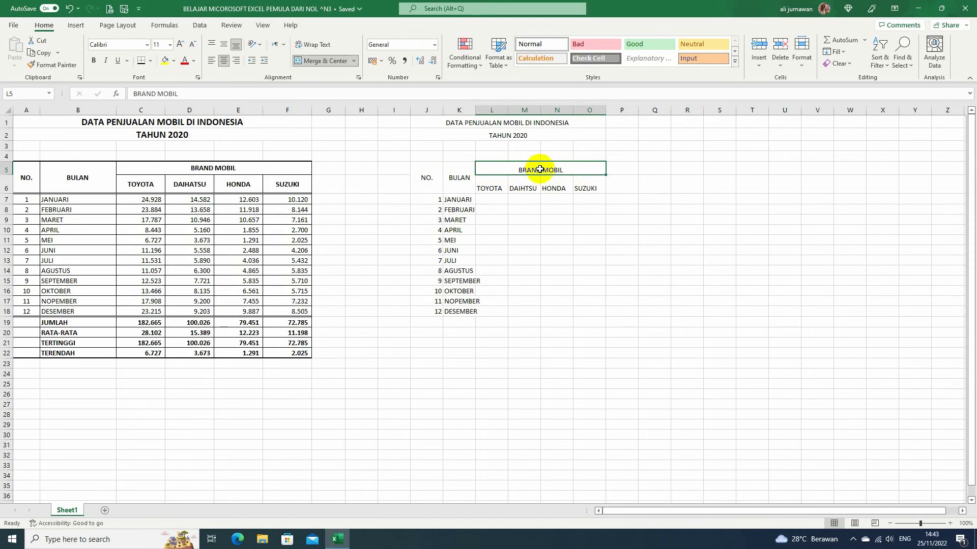
- Vertically center the BRAND MOBIL heading and the four brand names beneath it in L5:O6 using middle alignment
{"action": "left_click", "coordinate": [495, 184]}
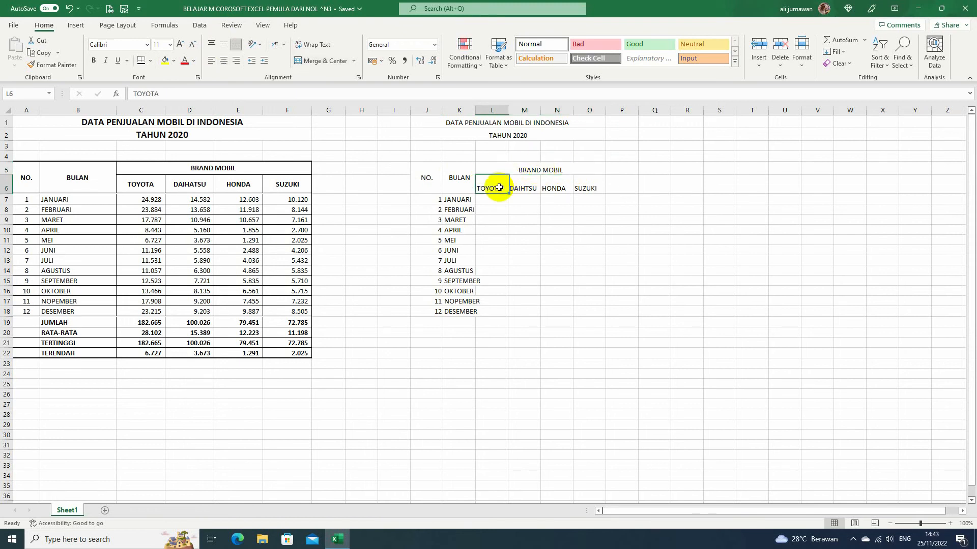
{"action": "left_click", "coordinate": [529, 186]}
{"action": "left_click", "coordinate": [559, 187]}
{"action": "left_click", "coordinate": [584, 188]}
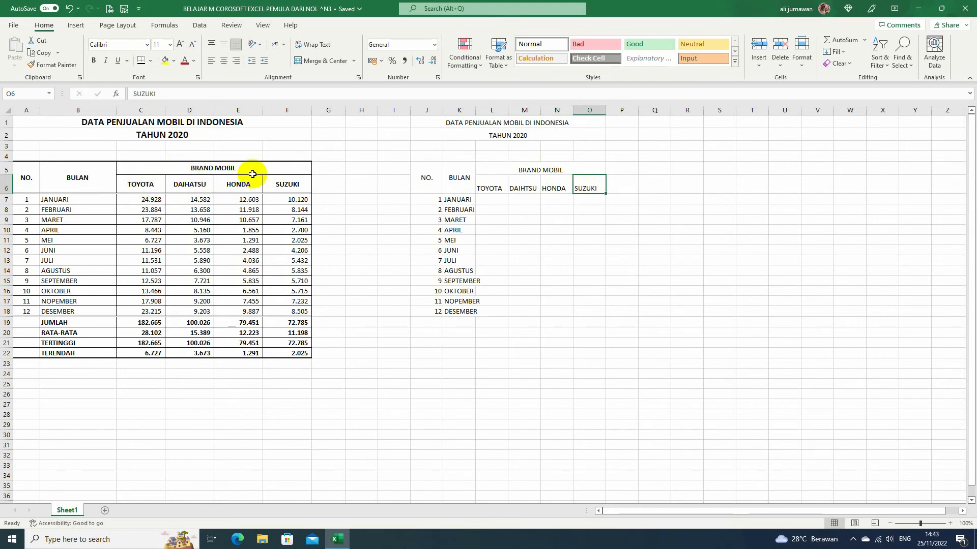
{"action": "left_click_drag", "start_coordinate": [529, 170], "coordinate": [531, 185]}
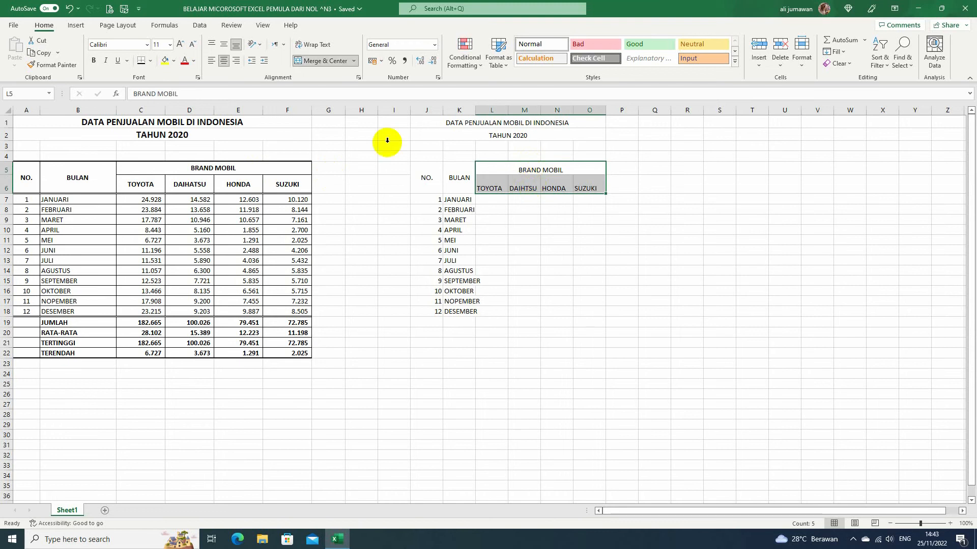
{"action": "left_click", "coordinate": [225, 46]}
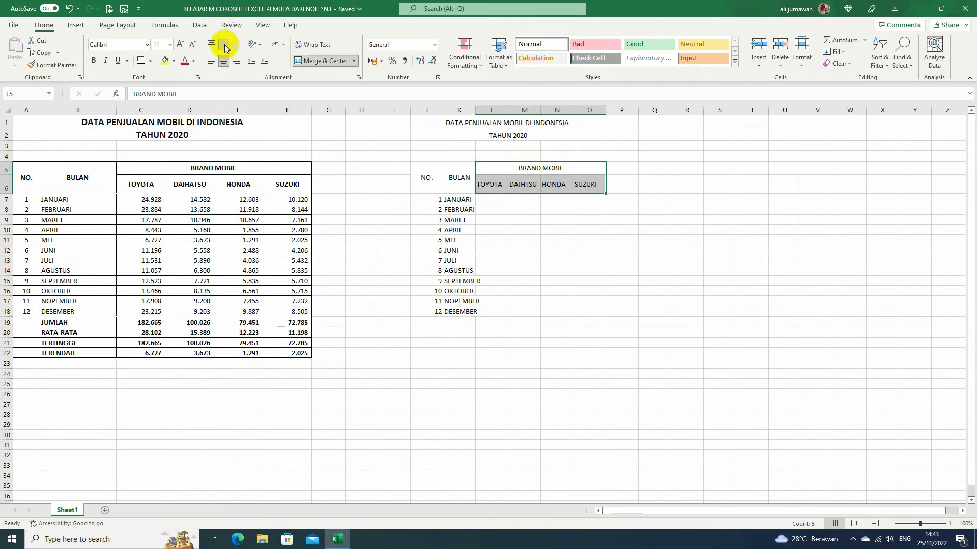
{"action": "left_click", "coordinate": [537, 185]}
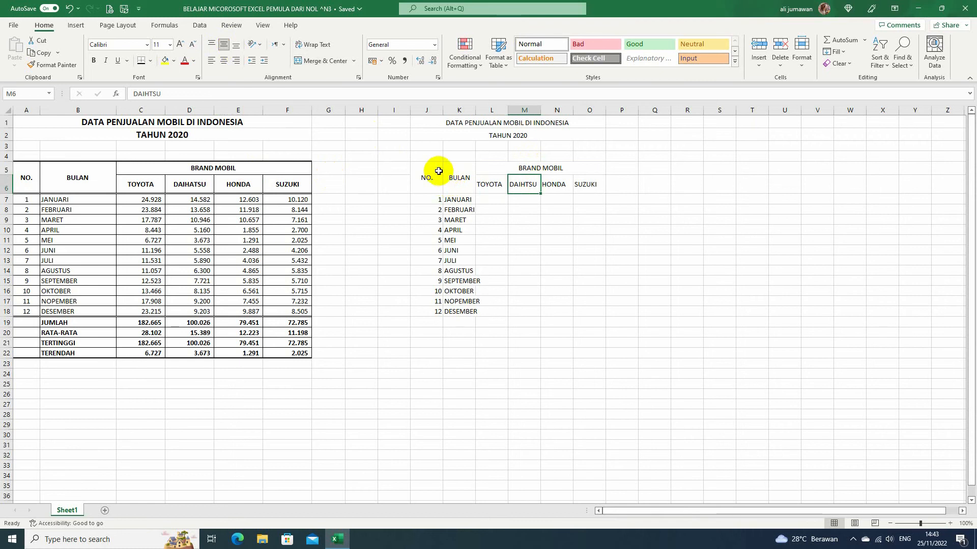
{"action": "left_click_drag", "start_coordinate": [426, 177], "coordinate": [541, 176]}
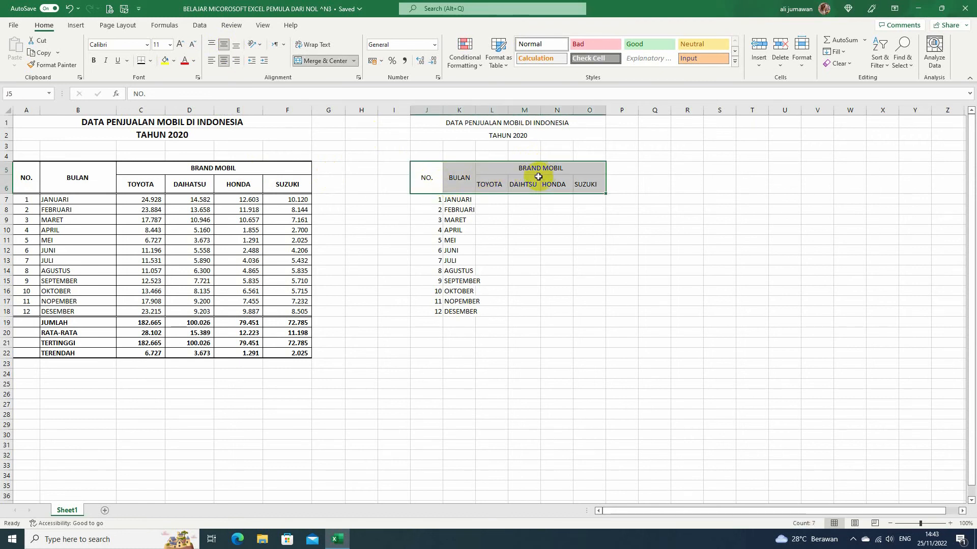
- Horizontally center the row numbers in J7:J18 and widen the BULAN column K to fit the longest month names
{"action": "left_click", "coordinate": [432, 200]}
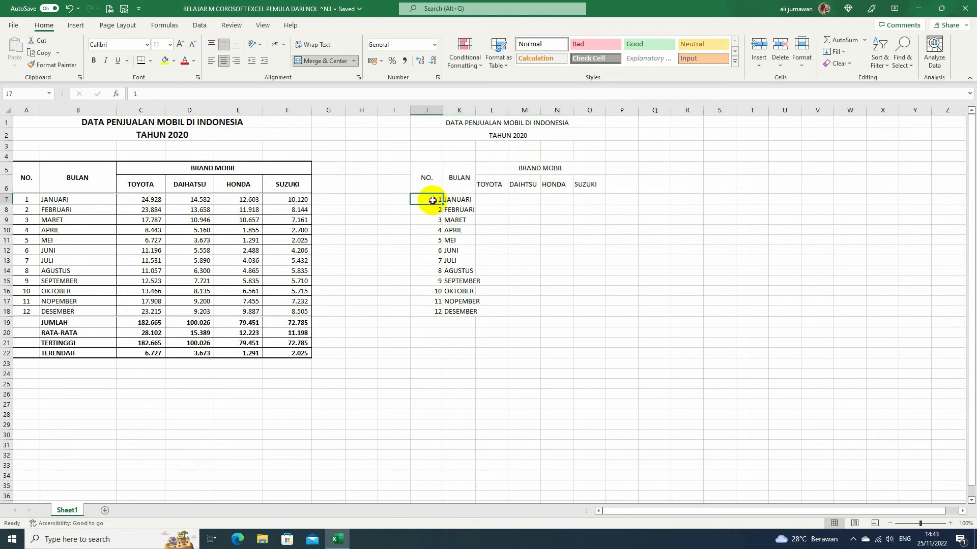
{"action": "left_click_drag", "start_coordinate": [432, 200], "coordinate": [433, 312]}
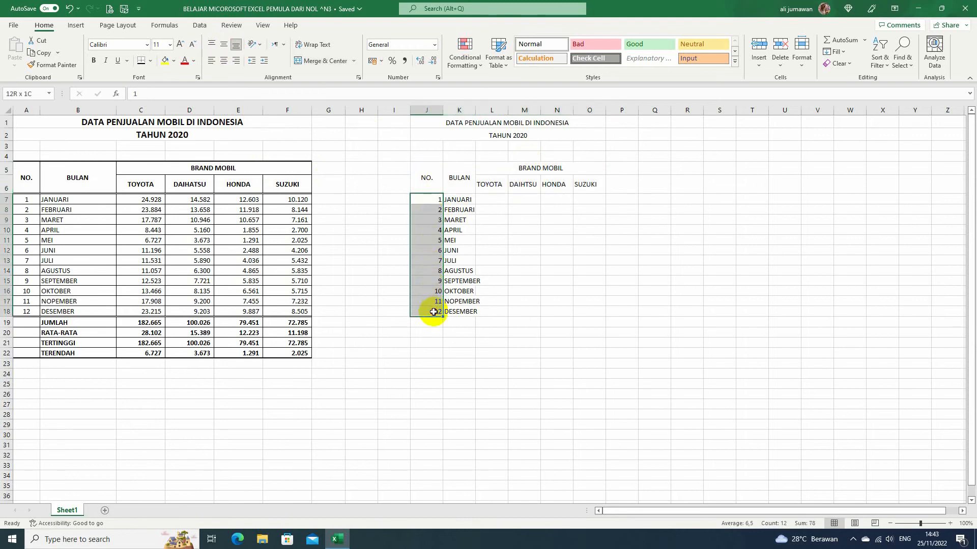
{"action": "left_click", "coordinate": [224, 60]}
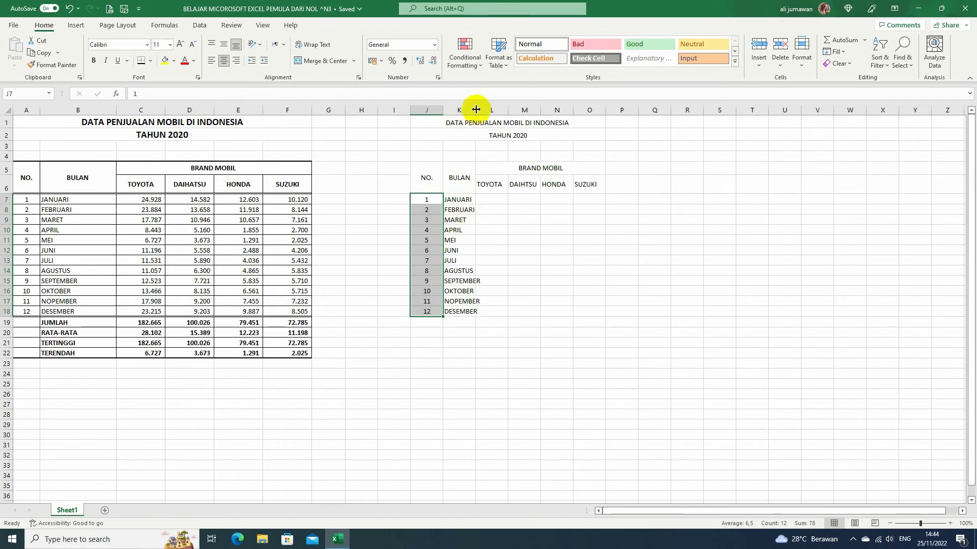
{"action": "left_click_drag", "start_coordinate": [475, 109], "coordinate": [500, 111]}
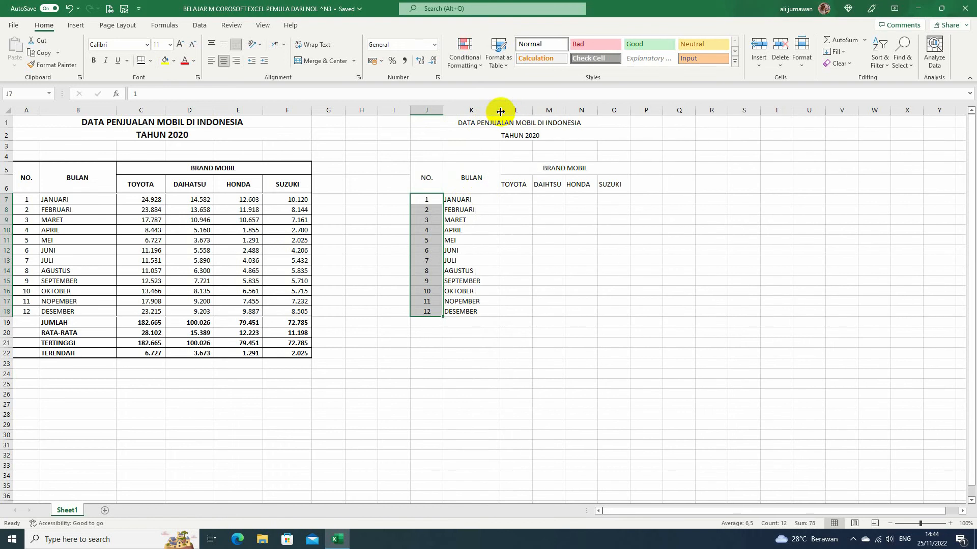
{"action": "left_click", "coordinate": [514, 202]}
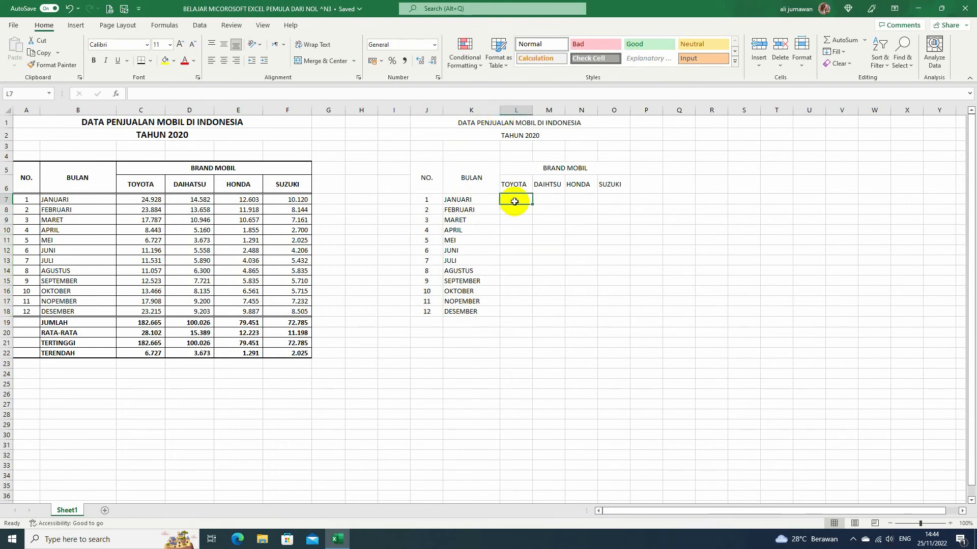
{"action": "left_click", "coordinate": [514, 185]}
{"action": "left_click", "coordinate": [547, 184]}
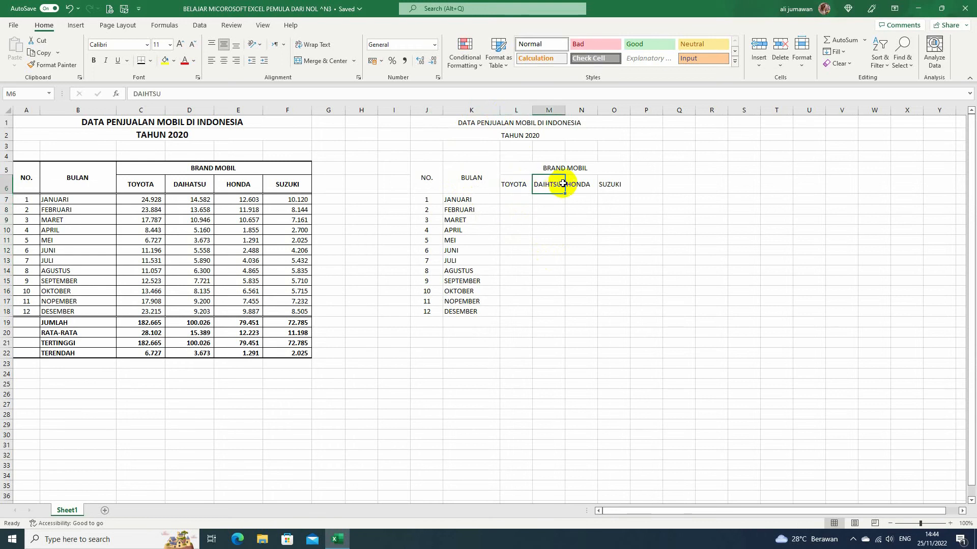
{"action": "left_click", "coordinate": [580, 184]}
{"action": "left_click", "coordinate": [616, 185]}
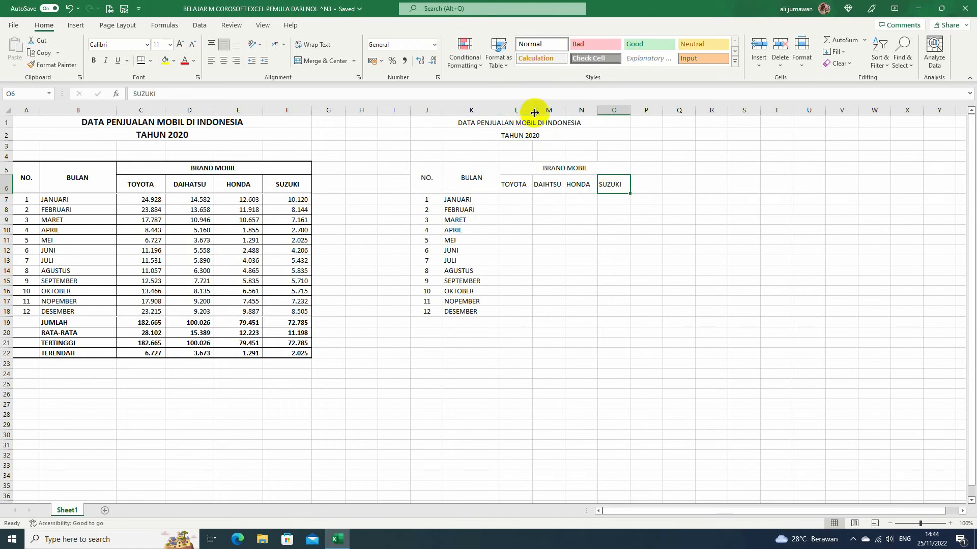
{"action": "left_click_drag", "start_coordinate": [532, 109], "coordinate": [646, 113]}
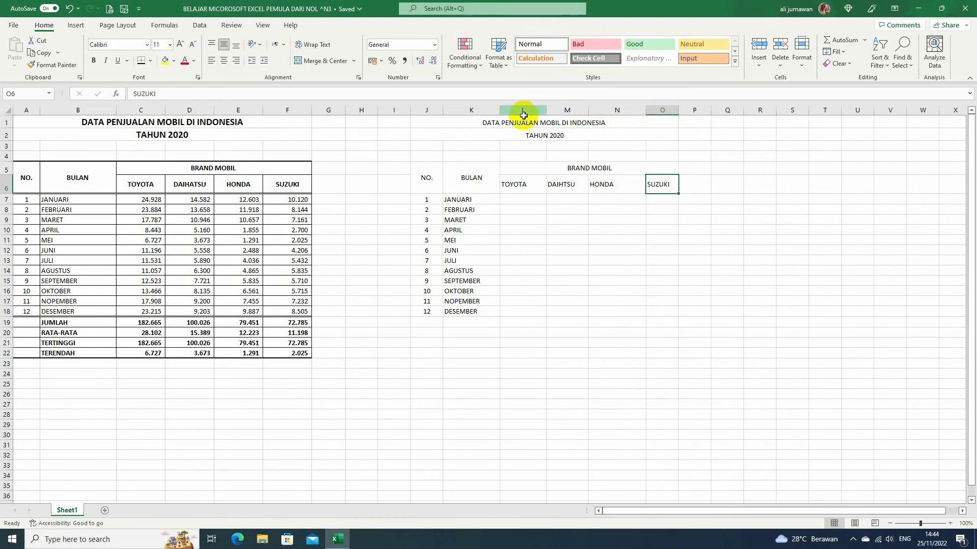
{"action": "key", "text": "ctrl+z"}
{"action": "key", "text": "ctrl+z"}
{"action": "key", "text": "ctrl+z"}
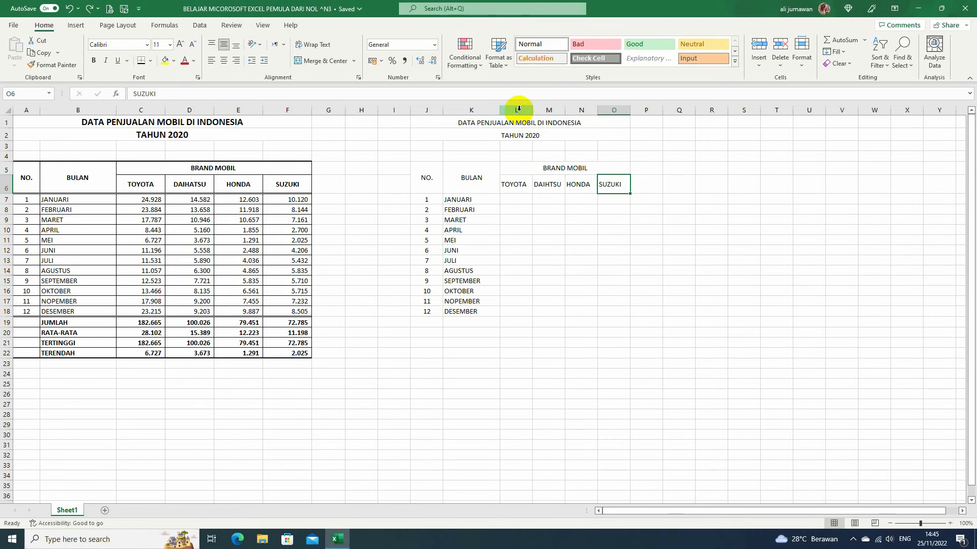
- Set the width of the four brand columns L to O to 13
{"action": "left_click", "coordinate": [518, 109]}
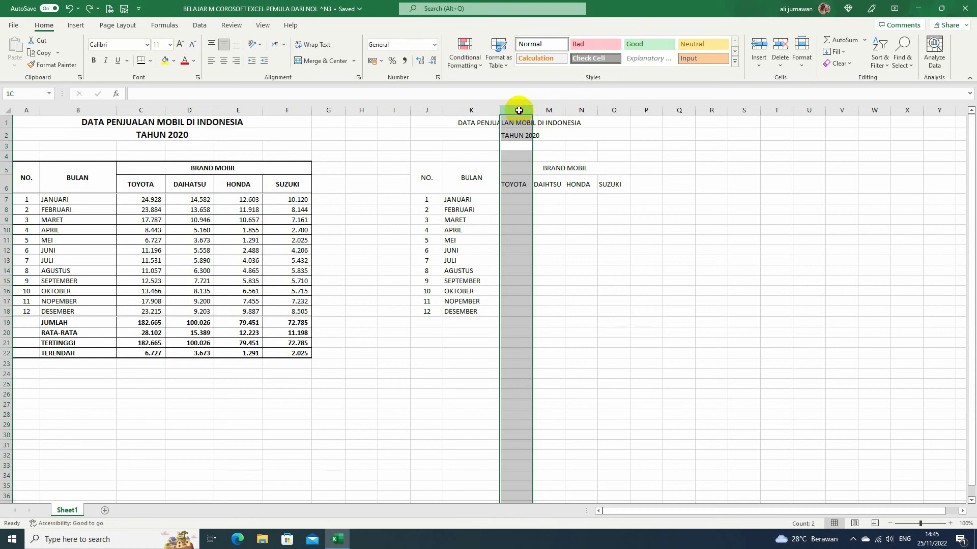
{"action": "left_click_drag", "start_coordinate": [518, 110], "coordinate": [614, 110]}
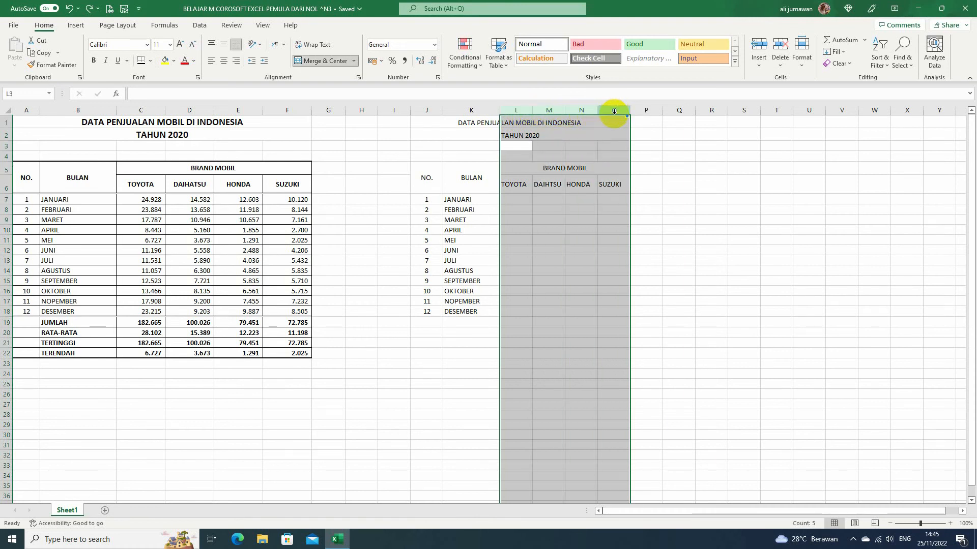
{"action": "right_click", "coordinate": [612, 111]}
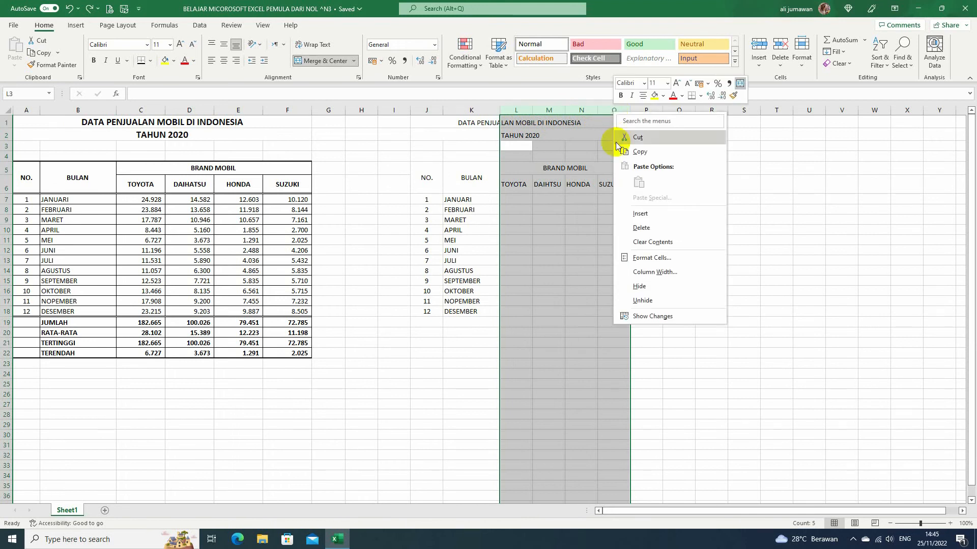
{"action": "left_click", "coordinate": [660, 276]}
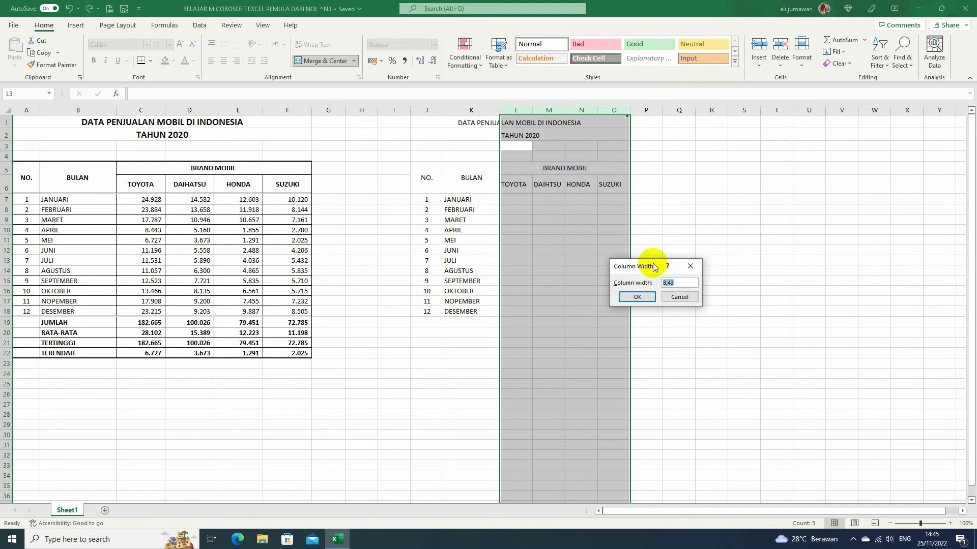
{"action": "type", "text": "13"}
{"action": "left_click", "coordinate": [637, 298]}
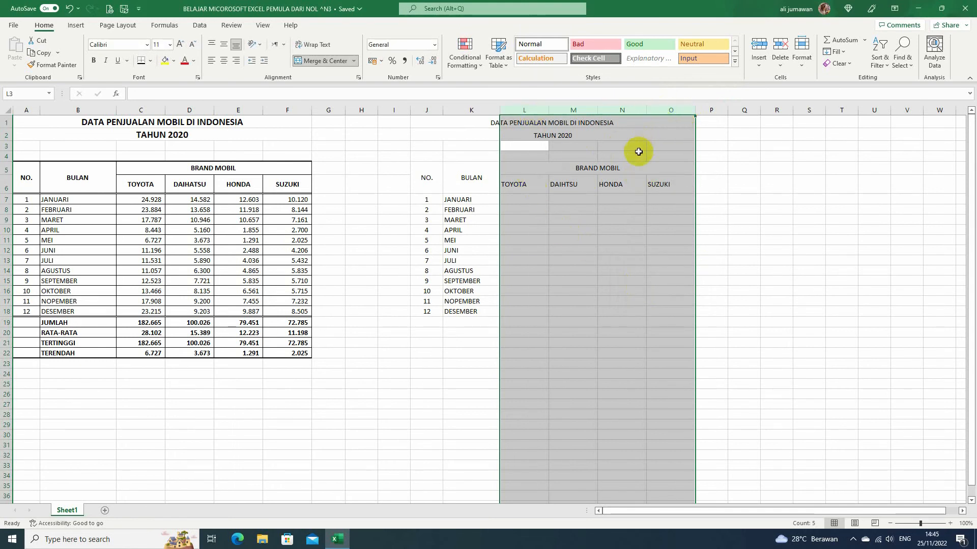
- Make all the table headings in J5:O6 bold
{"action": "left_click_drag", "start_coordinate": [426, 178], "coordinate": [509, 187]}
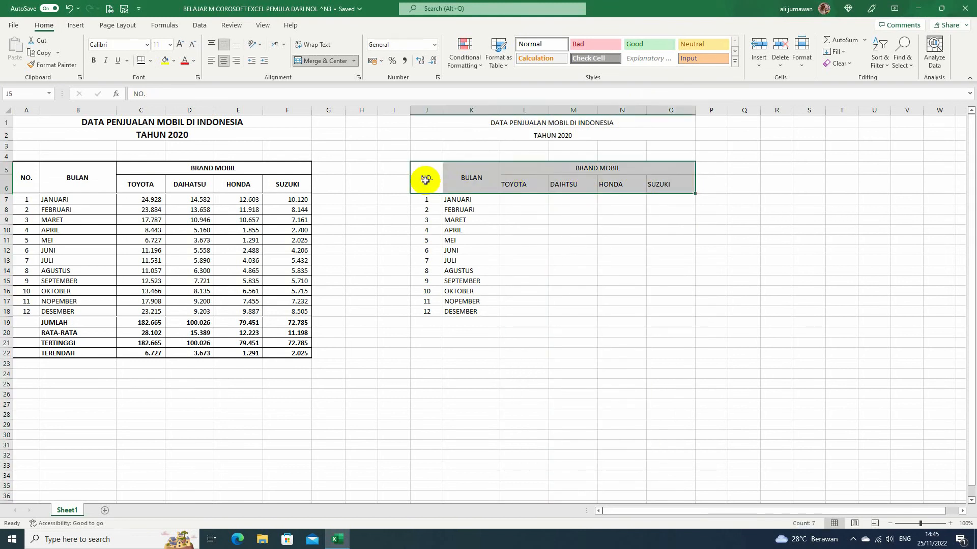
{"action": "left_click_drag", "start_coordinate": [426, 179], "coordinate": [617, 177]}
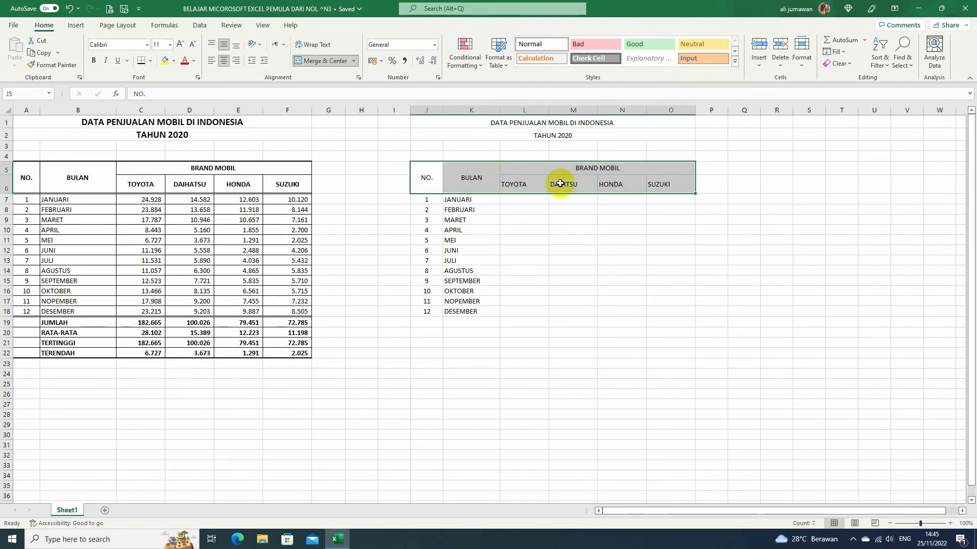
{"action": "left_click", "coordinate": [94, 62]}
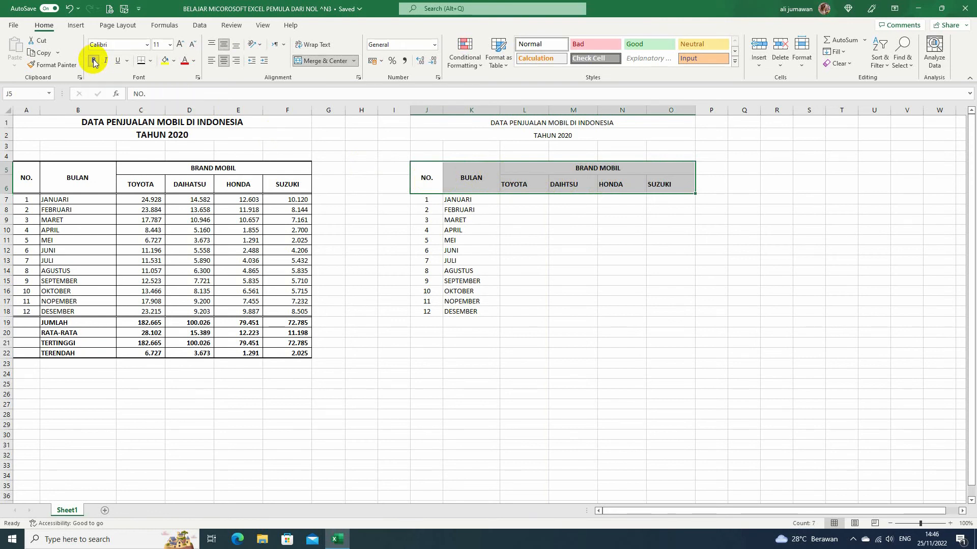
- Make the two title lines in J1:O2 bold and set their font size to 14
{"action": "left_click", "coordinate": [515, 123]}
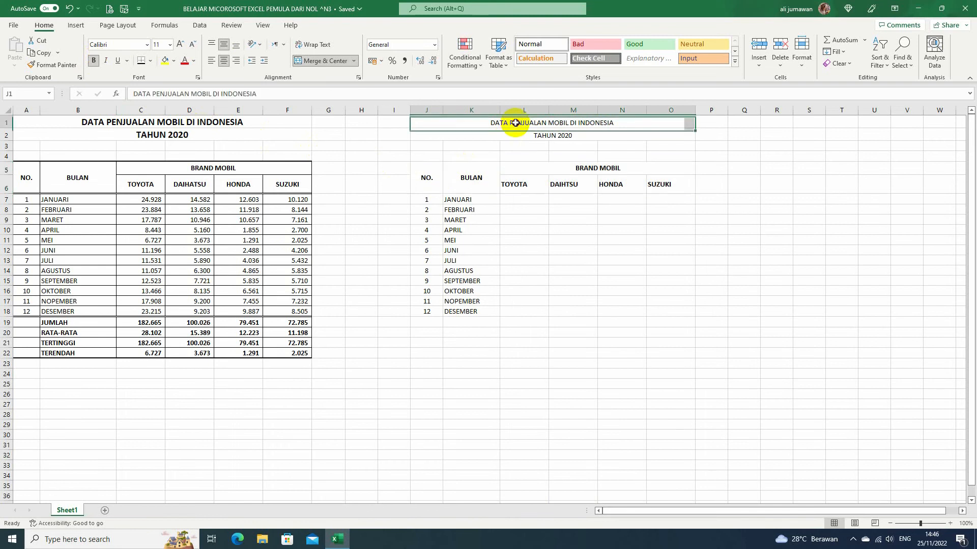
{"action": "left_click_drag", "start_coordinate": [506, 124], "coordinate": [514, 130]}
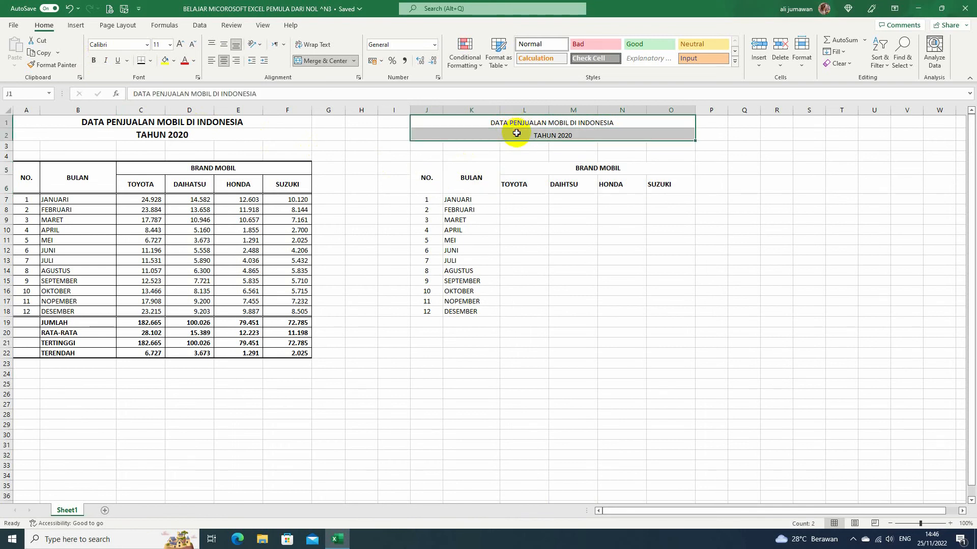
{"action": "left_click", "coordinate": [94, 62]}
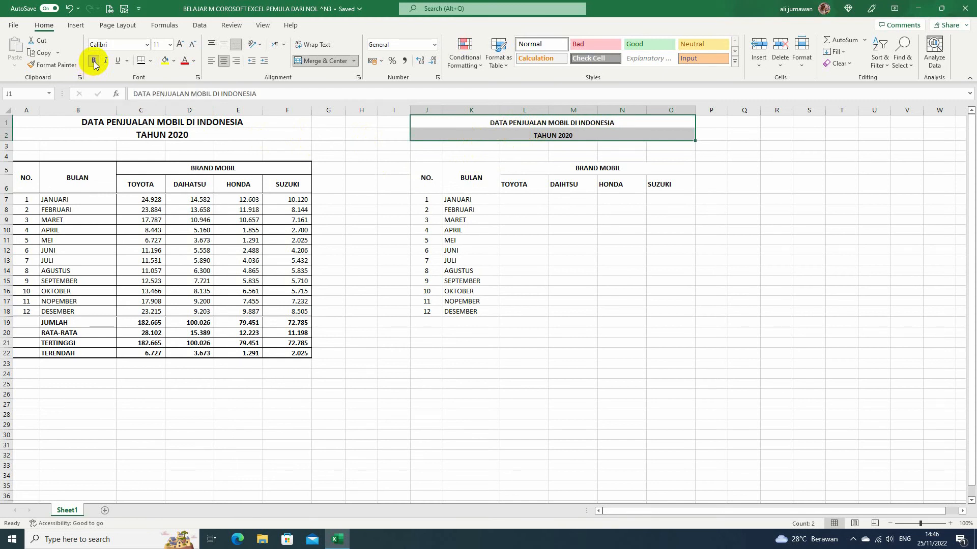
{"action": "left_click", "coordinate": [540, 148]}
{"action": "left_click", "coordinate": [523, 122]}
{"action": "left_click_drag", "start_coordinate": [523, 123], "coordinate": [514, 133]}
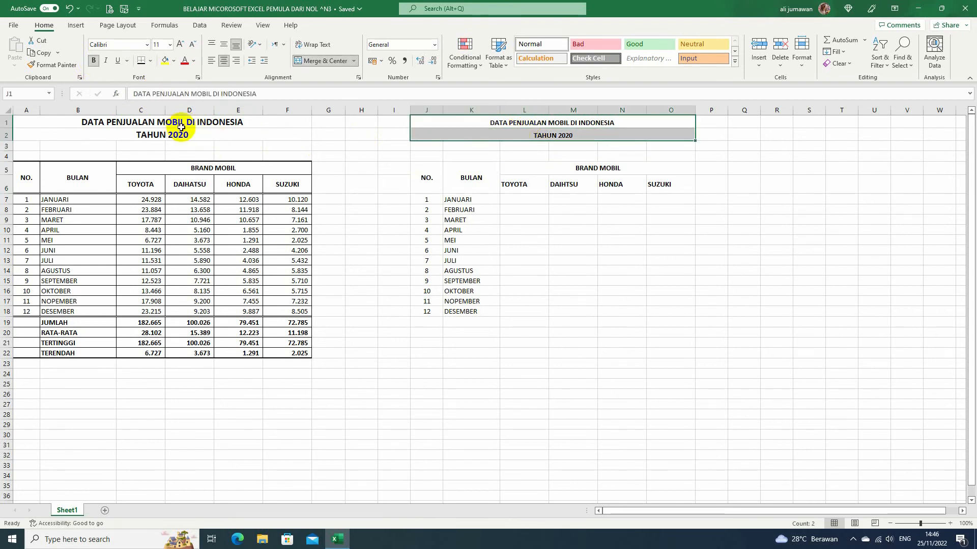
{"action": "left_click", "coordinate": [169, 44]}
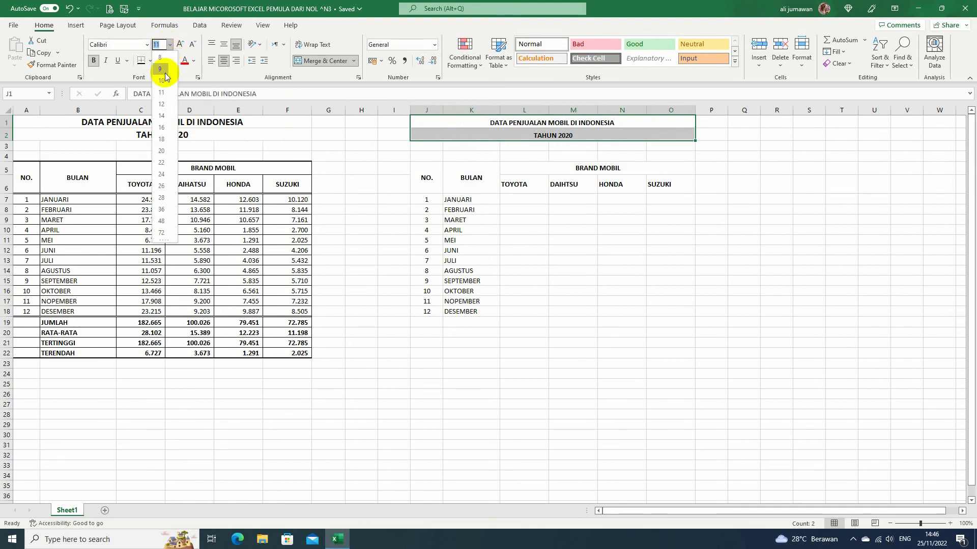
{"action": "left_click", "coordinate": [162, 116]}
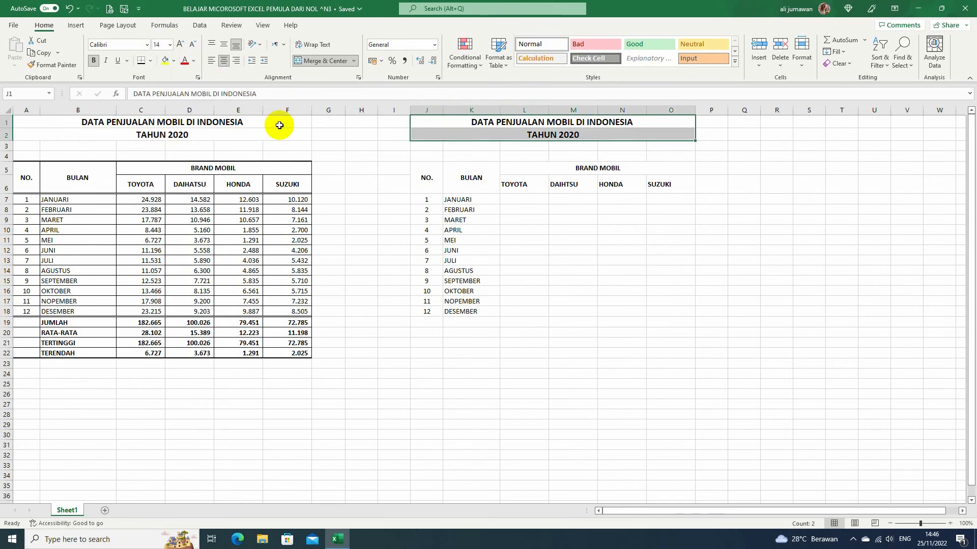
- Horizontally center the headings in J5:O6, including the TOYOTA, DAIHTSU, HONDA and SUZUKI brand names
{"action": "left_click", "coordinate": [497, 188]}
{"action": "left_click", "coordinate": [514, 201]}
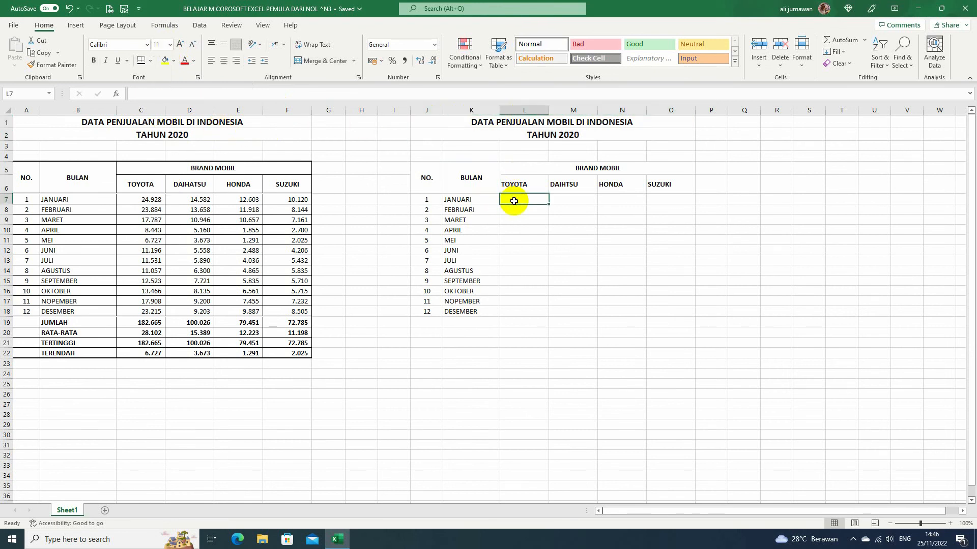
{"action": "left_click_drag", "start_coordinate": [429, 179], "coordinate": [570, 192]}
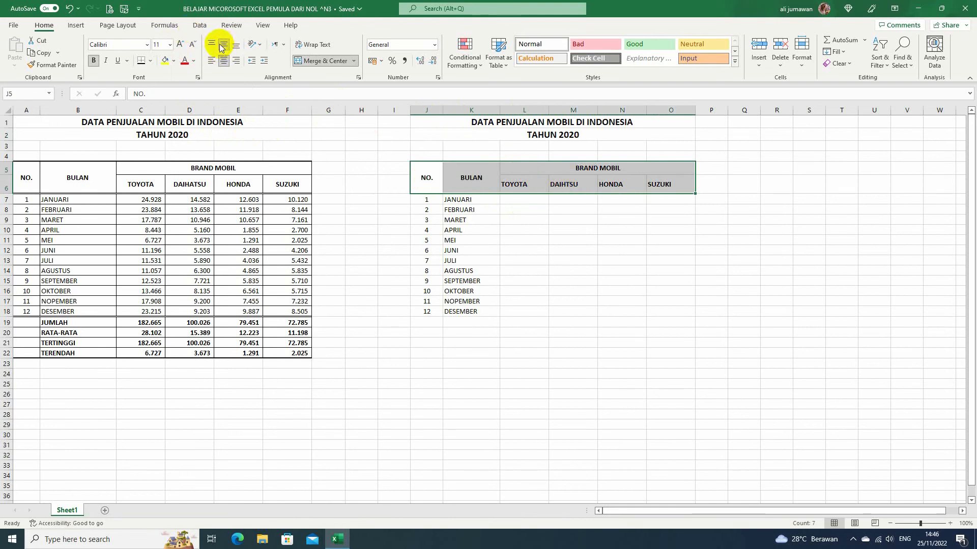
{"action": "left_click", "coordinate": [224, 60]}
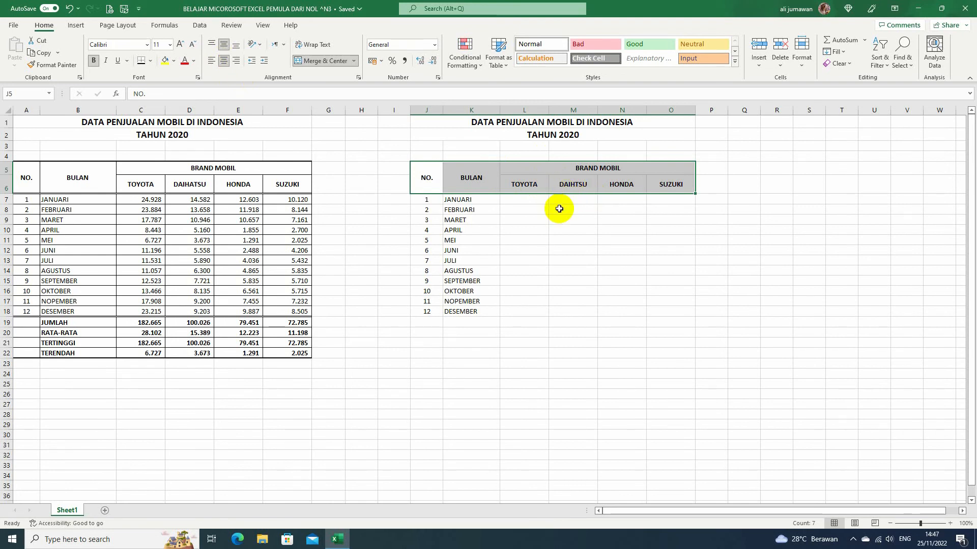
- Copy the monthly sales figures in C7:F18 and paste them as values only starting at L7
{"action": "left_click", "coordinate": [515, 201]}
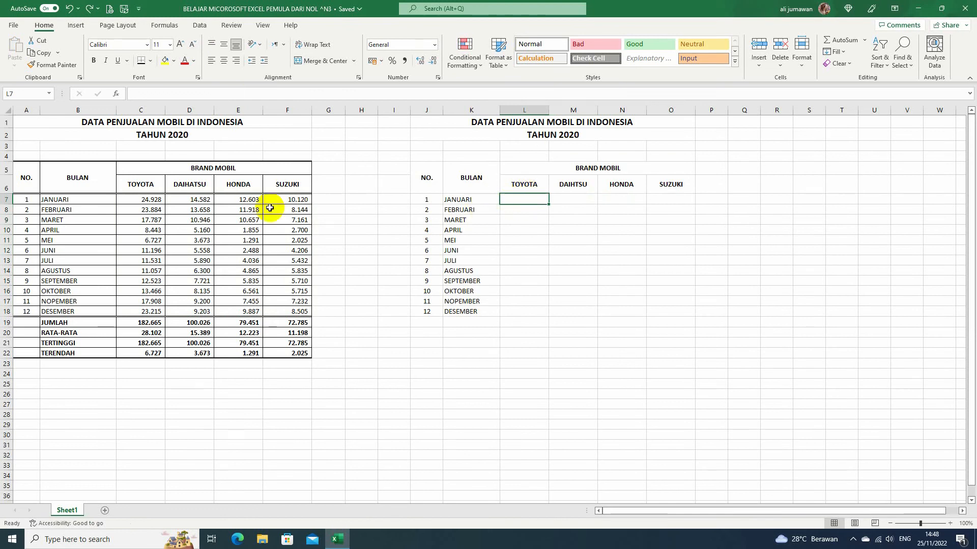
{"action": "left_click_drag", "start_coordinate": [145, 199], "coordinate": [279, 308]}
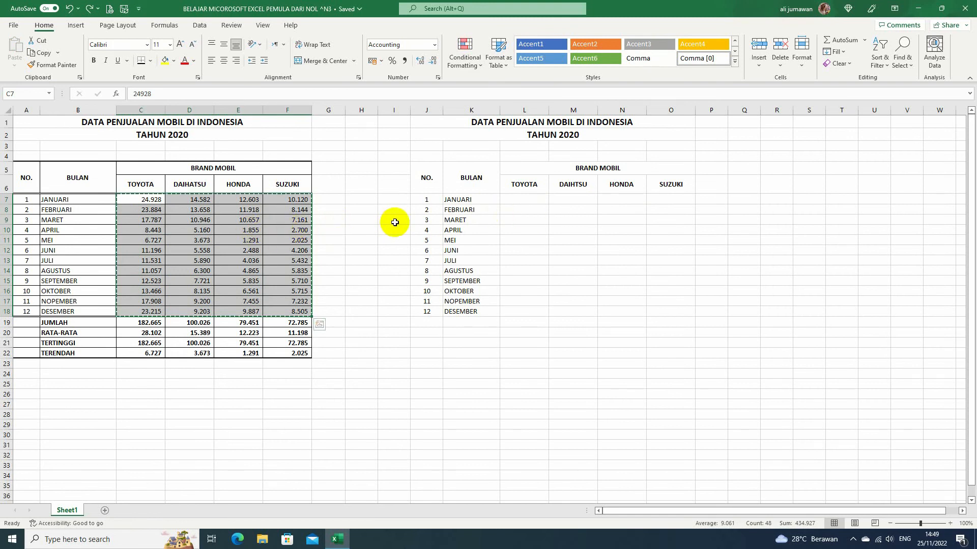
{"action": "key", "text": "ctrl+c"}
{"action": "left_click", "coordinate": [514, 199]}
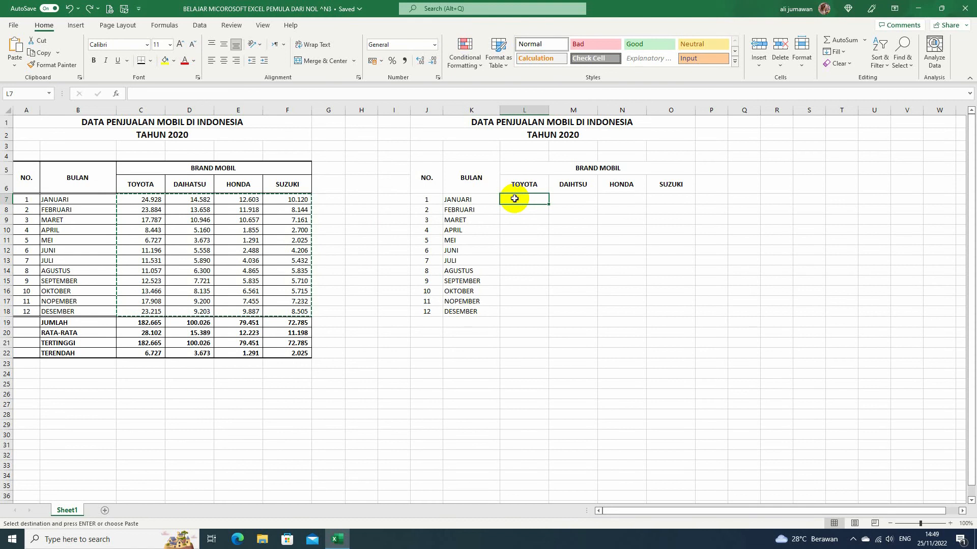
{"action": "right_click", "coordinate": [514, 198]}
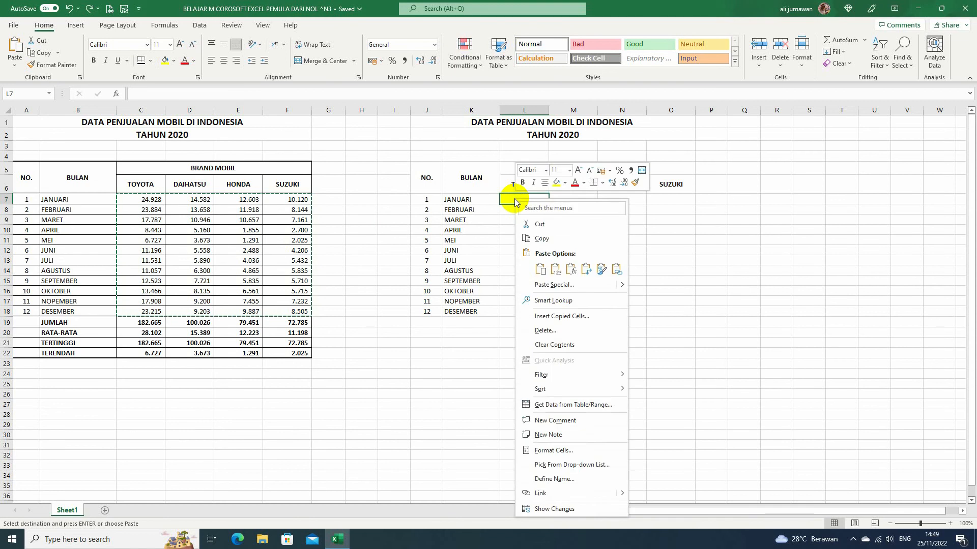
{"action": "left_click", "coordinate": [556, 271]}
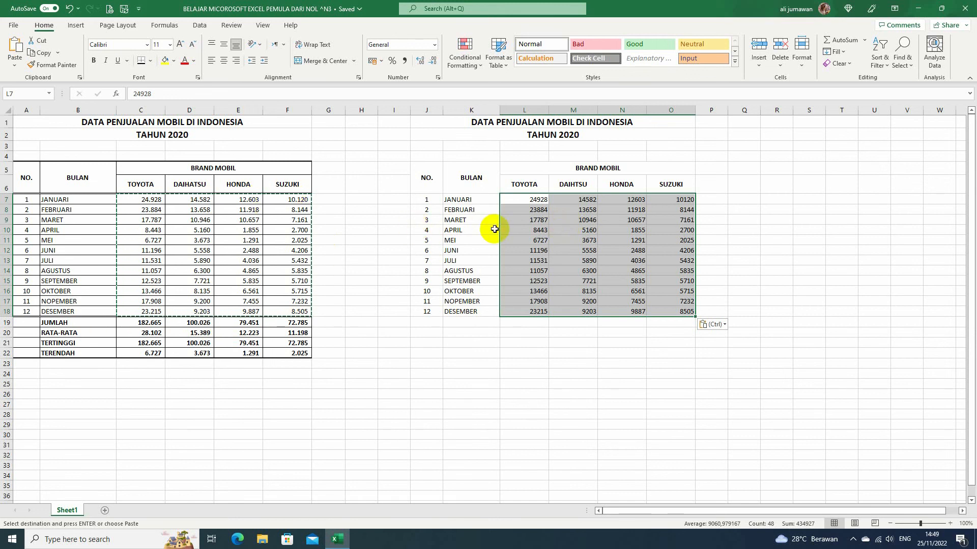
{"action": "key", "text": "Escape"}
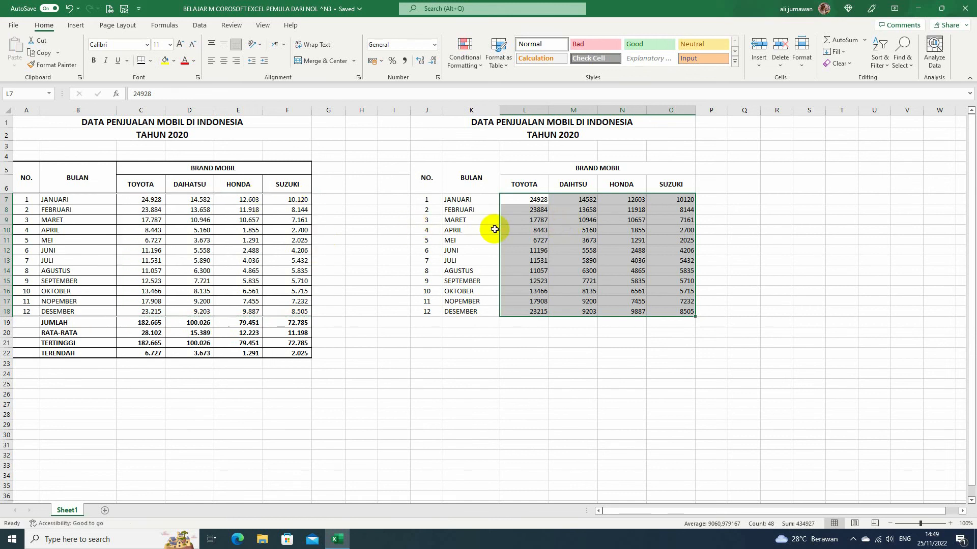
- Apply the comma number style to the sales figures in L7:O18
{"action": "left_click", "coordinate": [523, 201]}
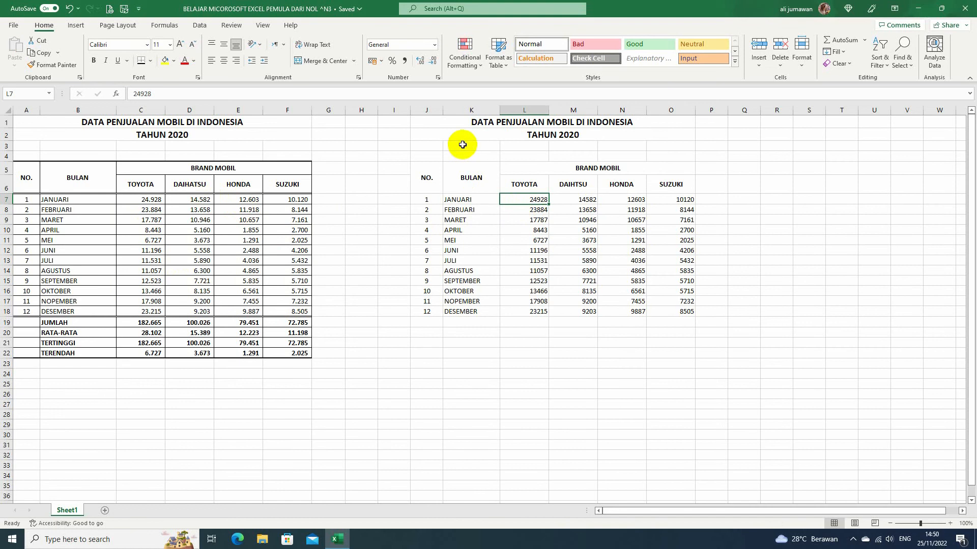
{"action": "mouse_move", "coordinate": [534, 199]}
{"action": "left_mouse_down"}
{"action": "mouse_move", "coordinate": [660, 271]}
{"action": "mouse_move", "coordinate": [672, 315]}
{"action": "left_mouse_up"}
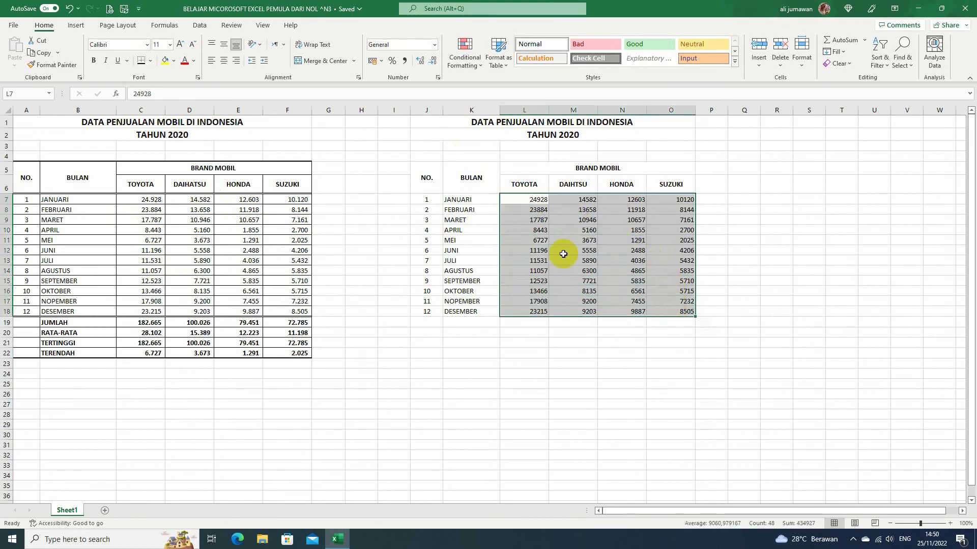
{"action": "left_click", "coordinate": [406, 62]}
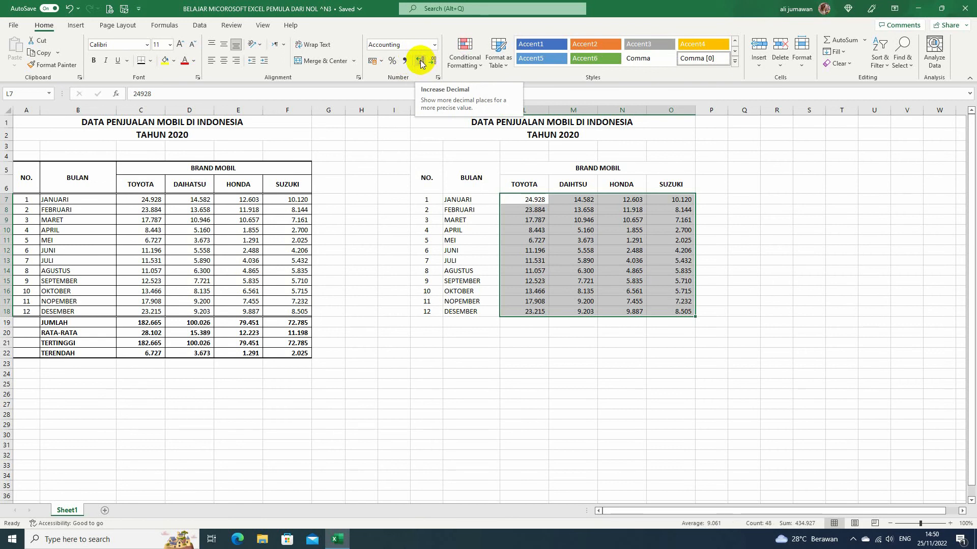
- Add two decimal places to the sales figures in L7:O18 and remove them again
{"action": "left_click", "coordinate": [421, 62]}
{"action": "left_click", "coordinate": [421, 63]}
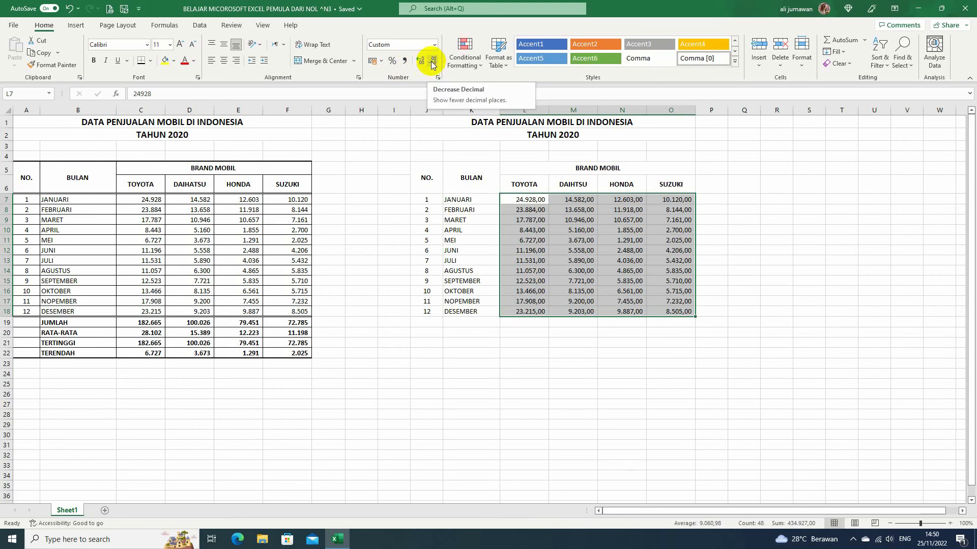
{"action": "left_click", "coordinate": [432, 62]}
{"action": "left_click", "coordinate": [432, 62]}
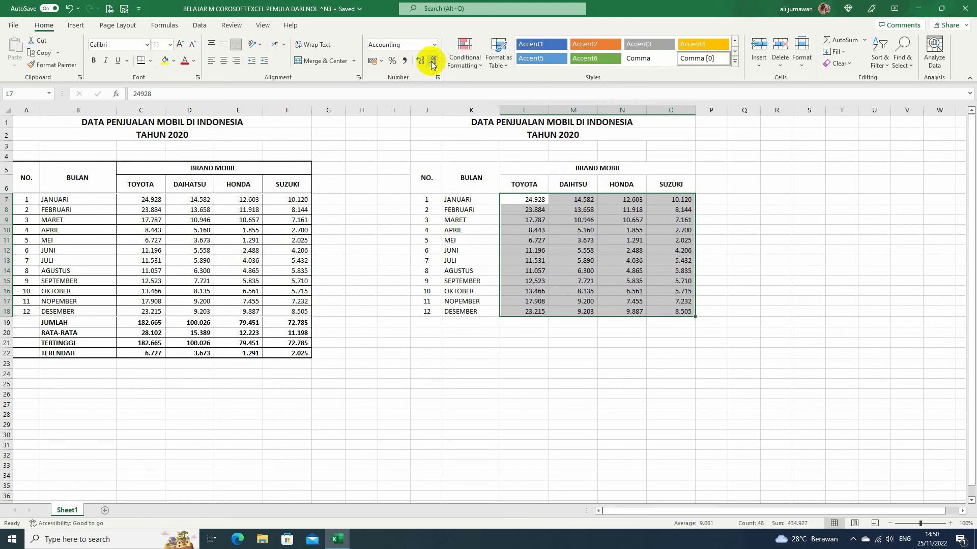
- Enter the summary row labels JUMLAH, RATA-RATA, TERTINGGI and TERENDAH in K19:K22, below DESEMBER
{"action": "left_click", "coordinate": [524, 324]}
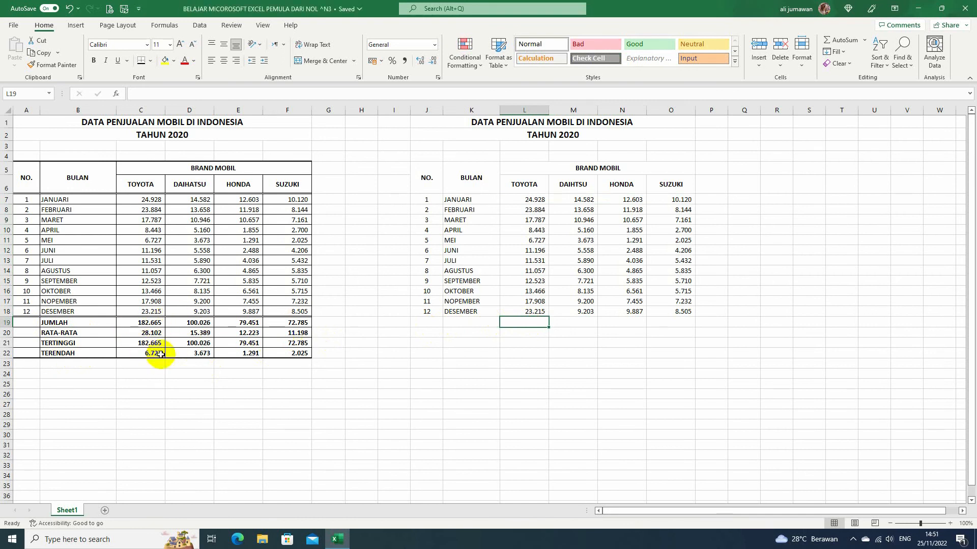
{"action": "left_click", "coordinate": [470, 326]}
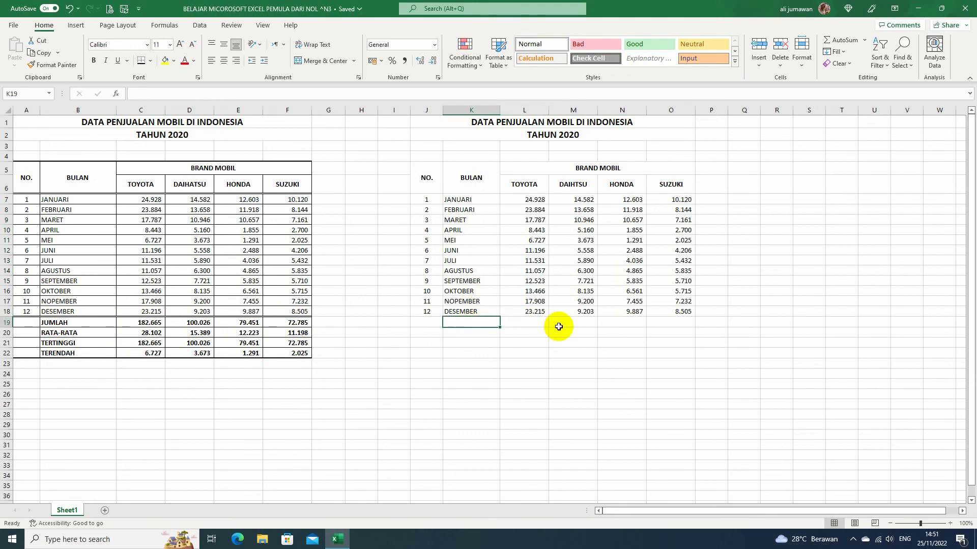
{"action": "type", "text": "JU"}
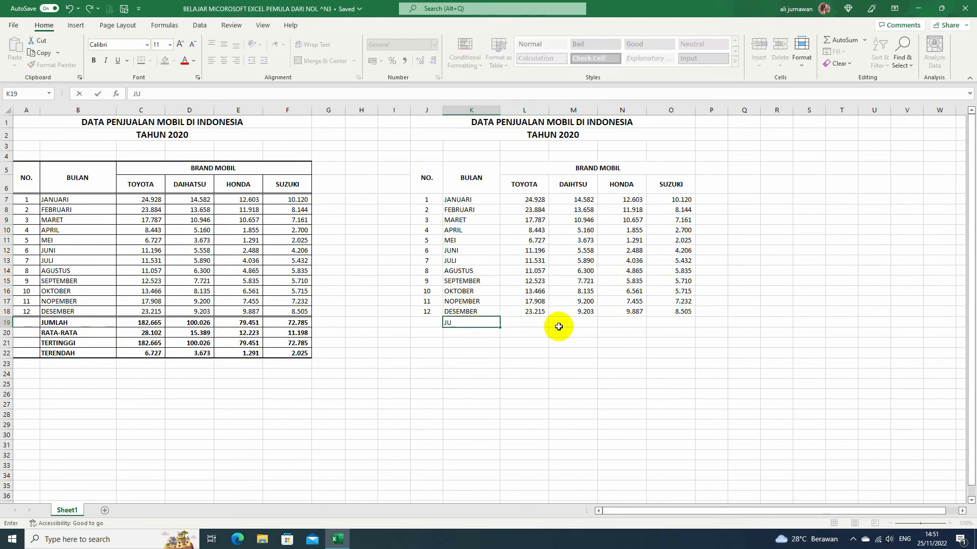
{"action": "type", "text": "MLAH"}
{"action": "key", "text": "Return"}
{"action": "type", "text": "RATA"}
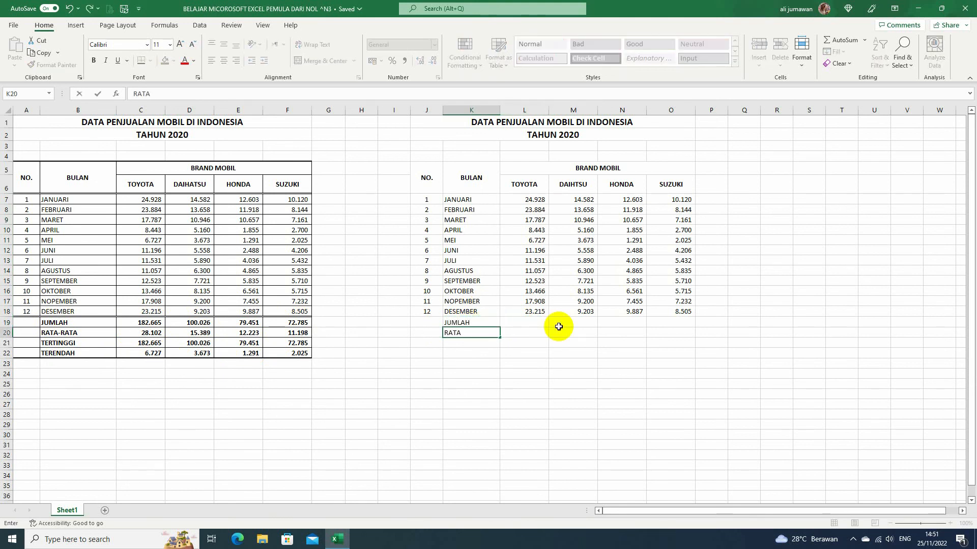
{"action": "type", "text": "-RATA"}
{"action": "key", "text": "Return"}
{"action": "type", "text": "TE"}
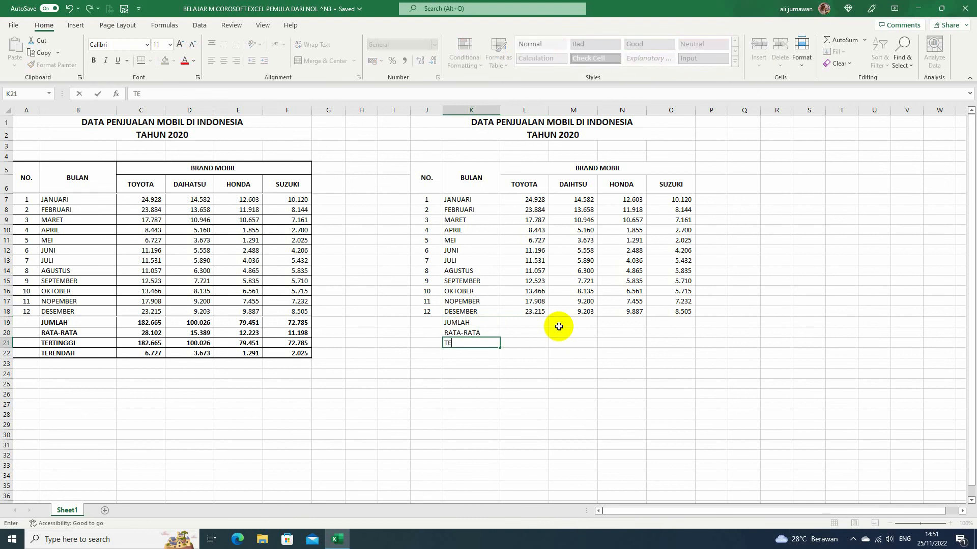
{"action": "type", "text": "RTINGGI"}
{"action": "key", "text": "Return"}
{"action": "type", "text": "TERE"}
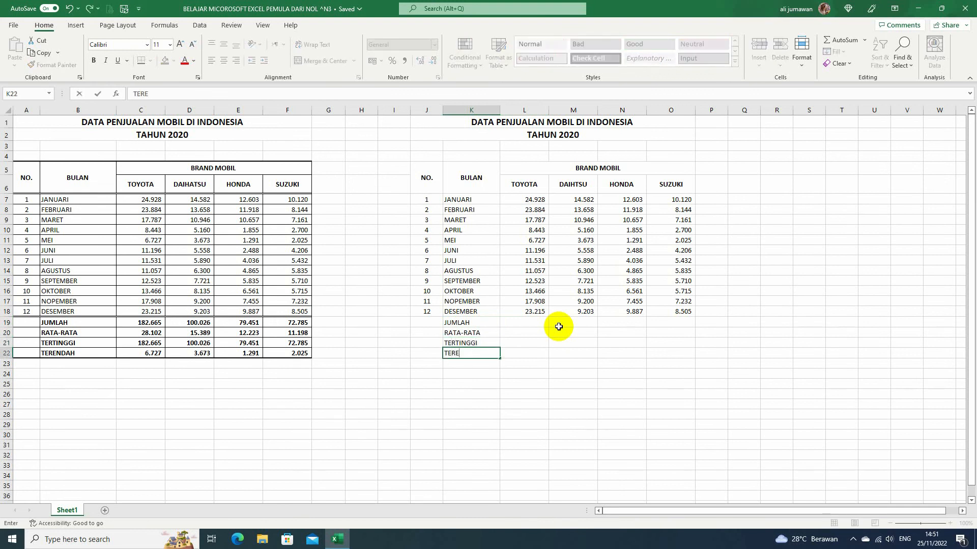
{"action": "type", "text": "NDAH"}
{"action": "key", "text": "Return"}
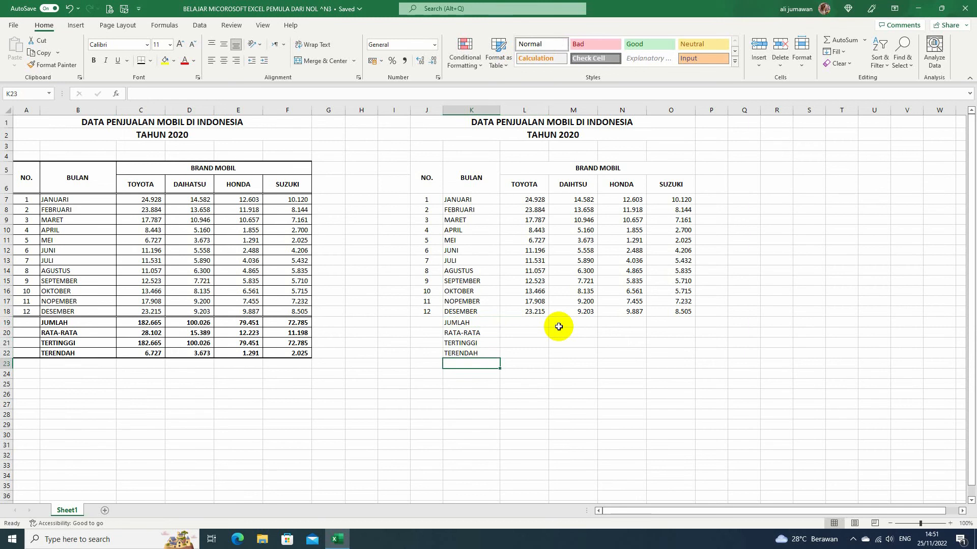
- Sum L7:L18 in the JUMLAH cell L19 and fill the formula across to O19
{"action": "left_click", "coordinate": [518, 324]}
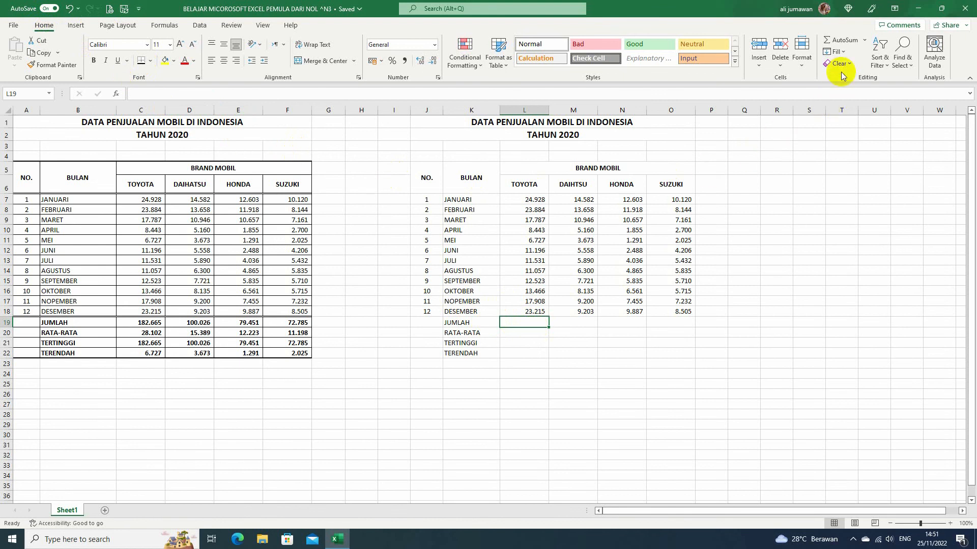
{"action": "left_click", "coordinate": [865, 40]}
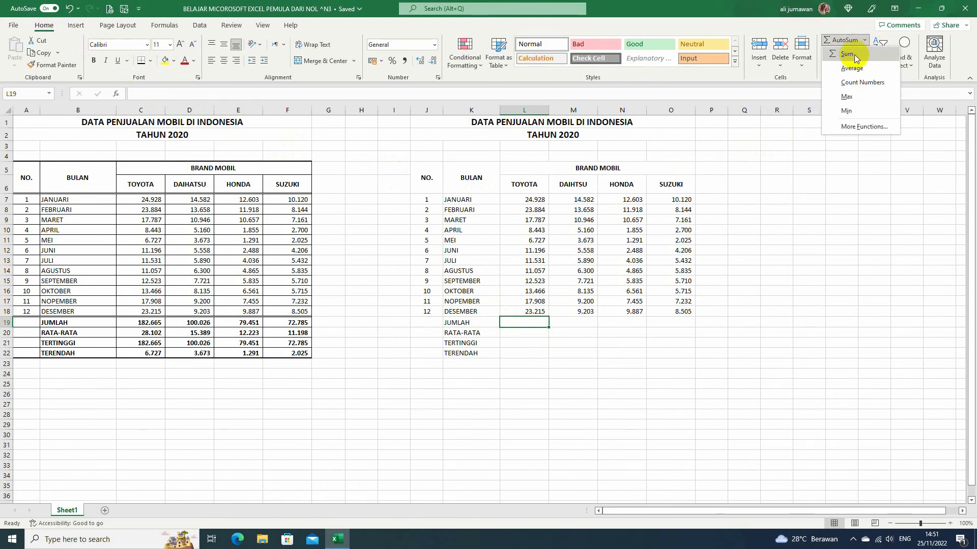
{"action": "left_click", "coordinate": [854, 54]}
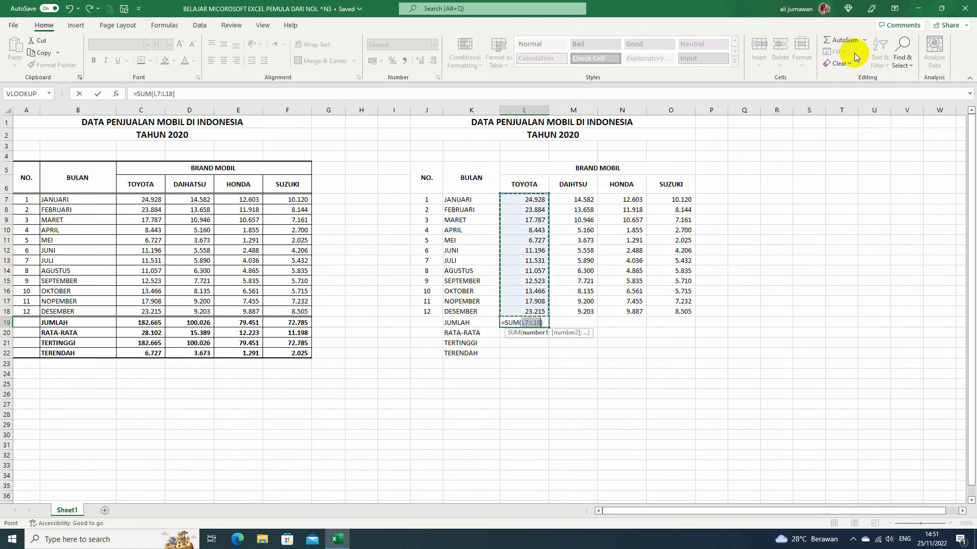
{"action": "key", "text": "Return"}
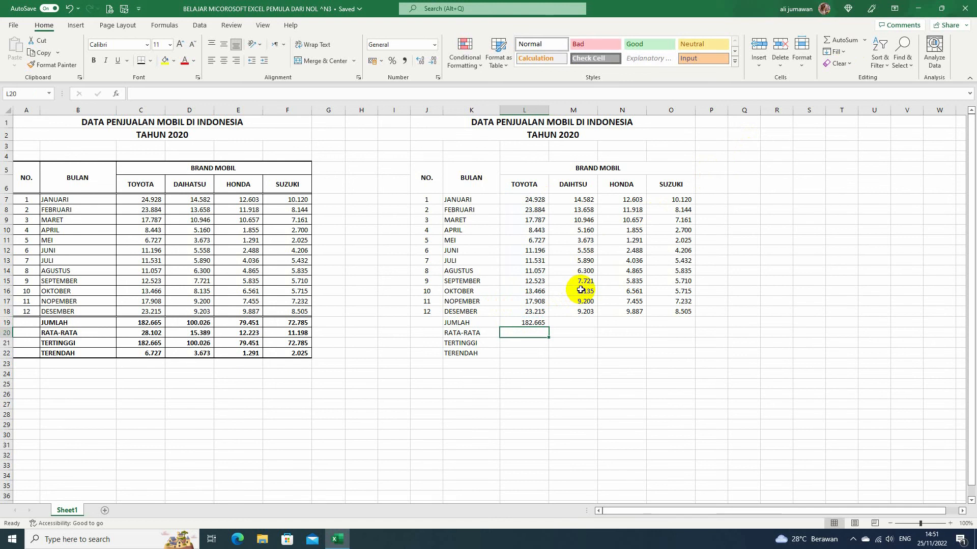
{"action": "left_click", "coordinate": [526, 324]}
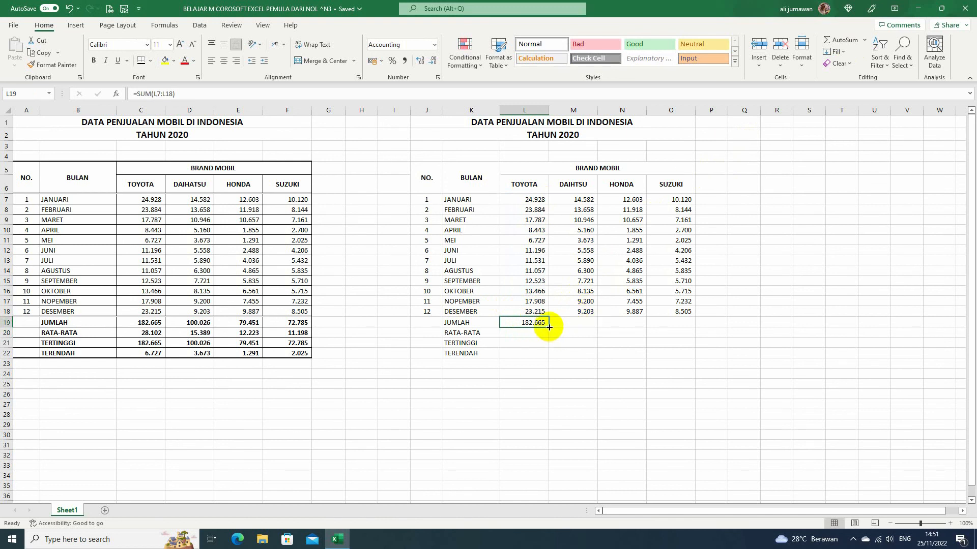
{"action": "left_click_drag", "start_coordinate": [549, 327], "coordinate": [692, 324]}
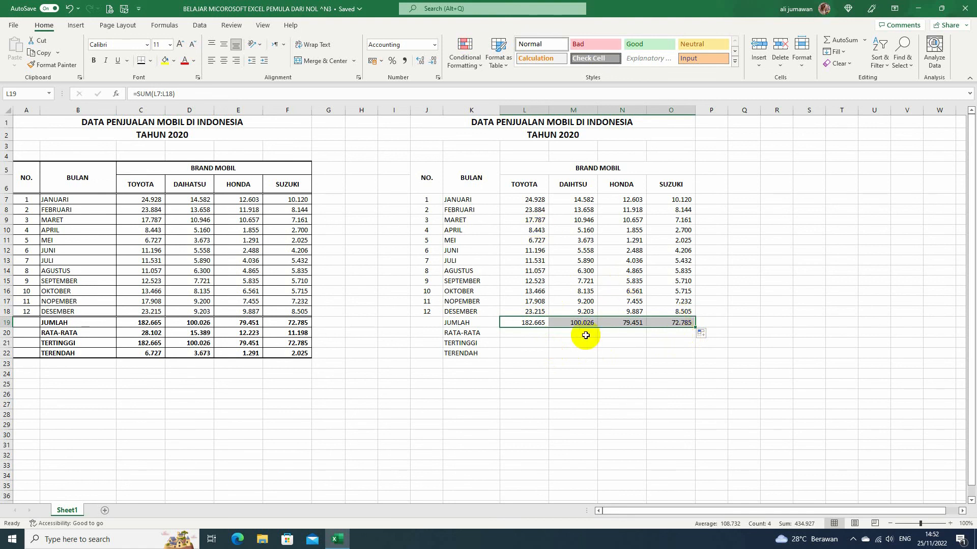
- Calculate the average of L7:L19 in the RATA-RATA cell L20 and fill the formula across to O20
{"action": "left_click", "coordinate": [520, 333]}
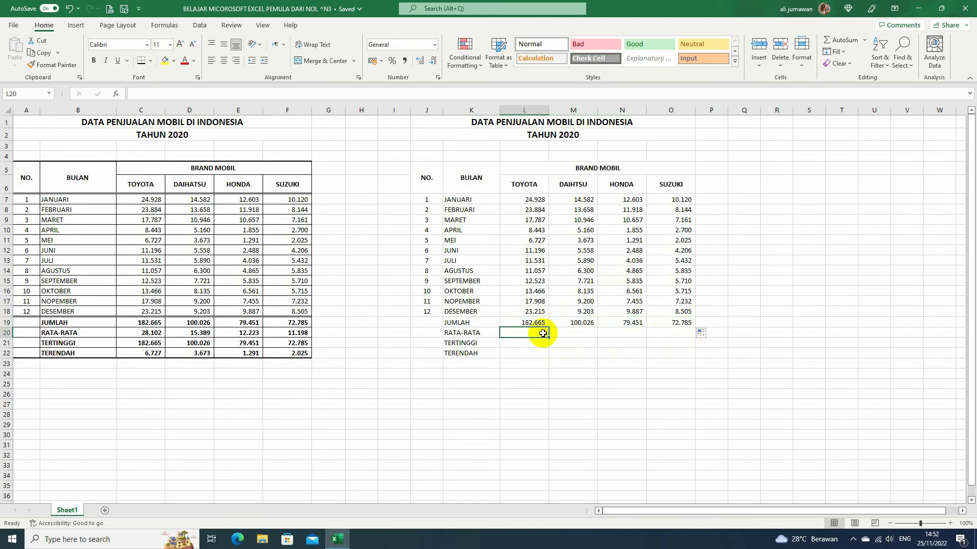
{"action": "left_click", "coordinate": [866, 41]}
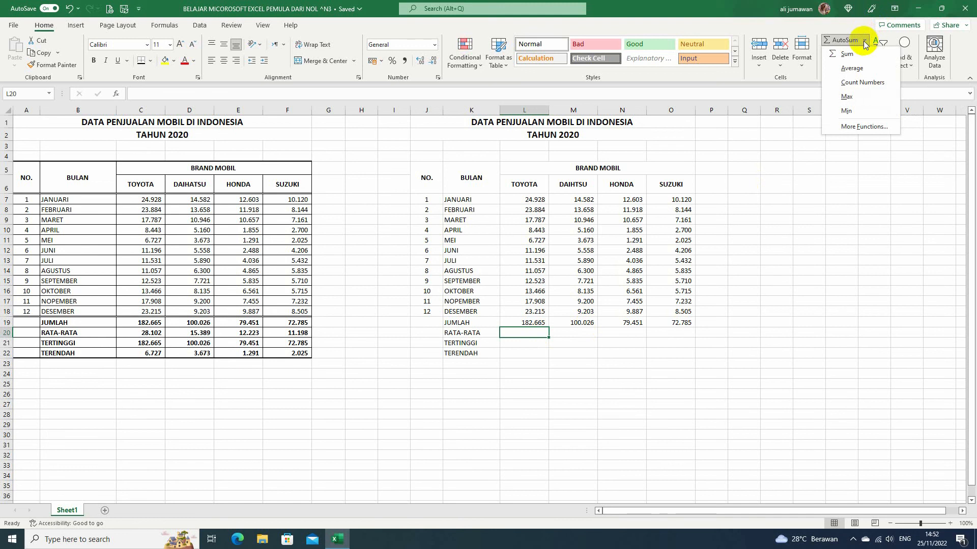
{"action": "left_click", "coordinate": [859, 68]}
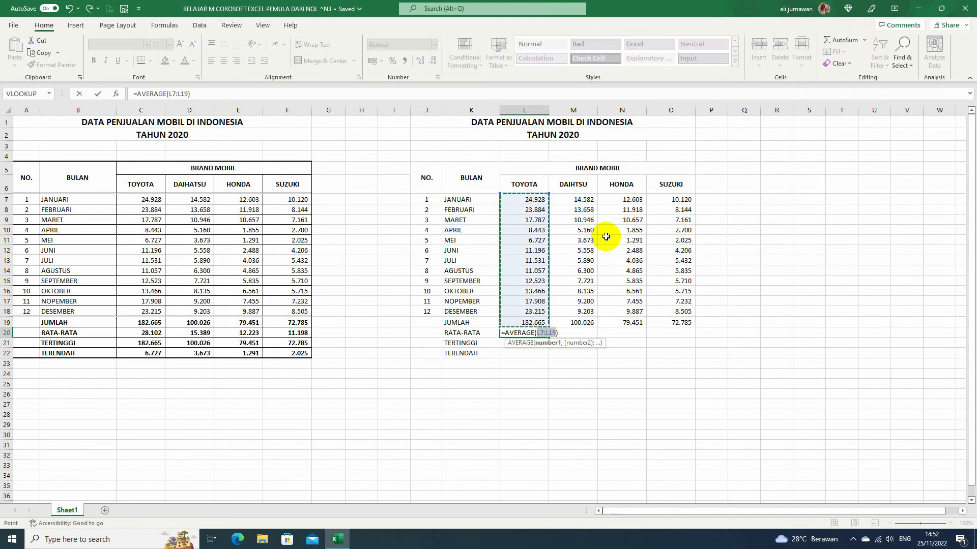
{"action": "key", "text": "Return"}
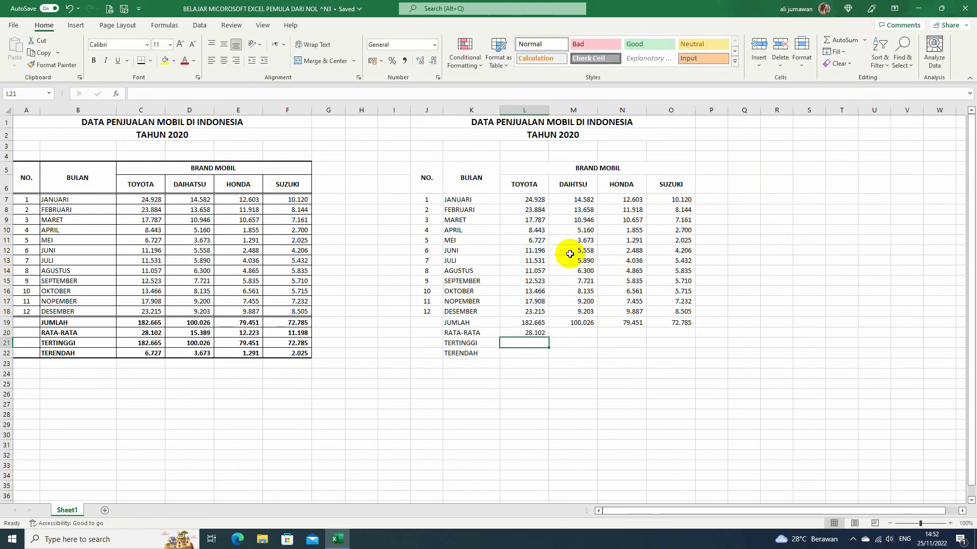
{"action": "left_click", "coordinate": [540, 331]}
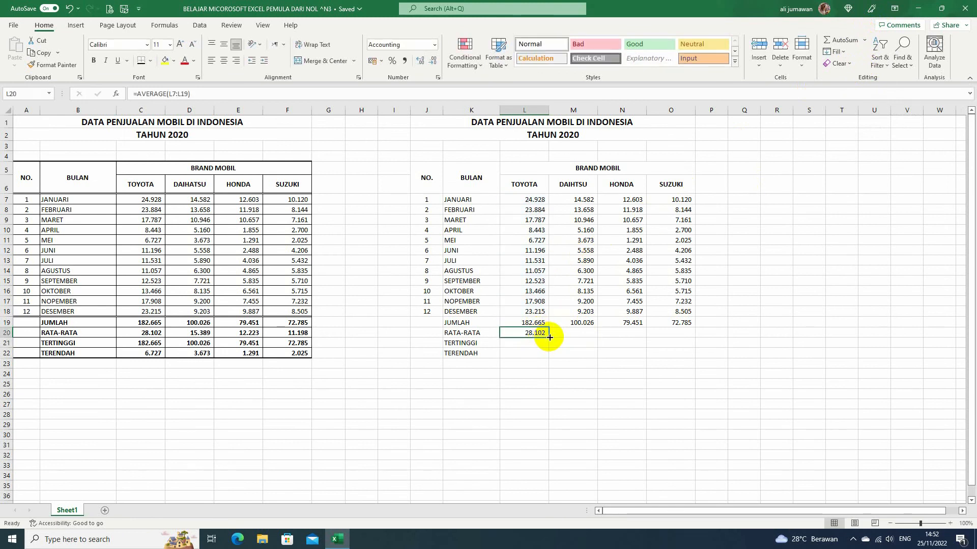
{"action": "left_click_drag", "start_coordinate": [549, 337], "coordinate": [682, 332]}
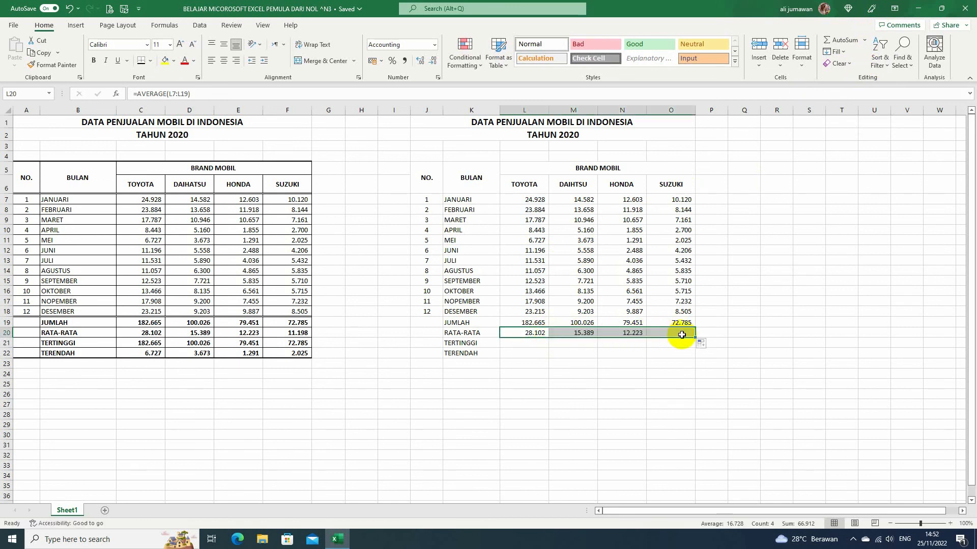
- Calculate the maximum of L7:L20 in the TERTINGGI cell L21 and fill the formula across to O21
{"action": "left_click", "coordinate": [526, 343]}
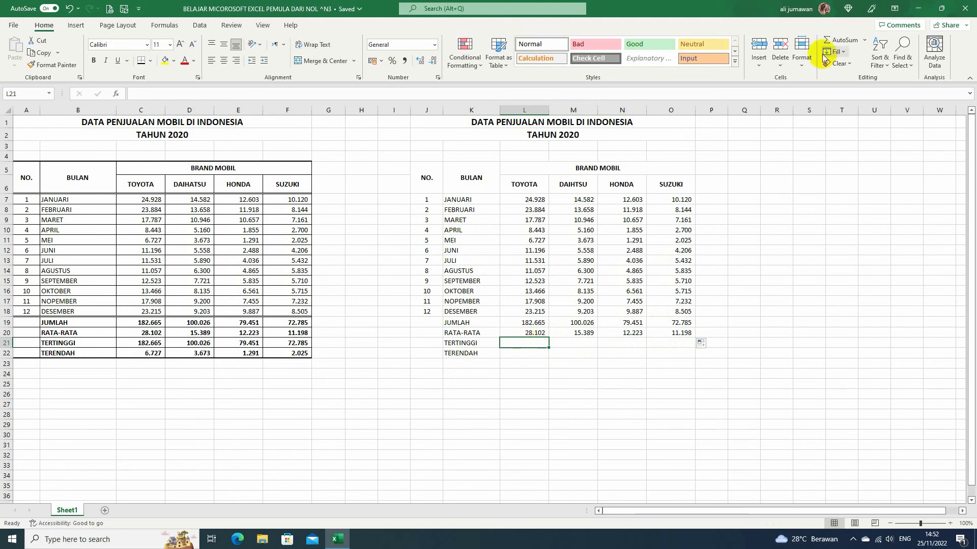
{"action": "left_click", "coordinate": [866, 41]}
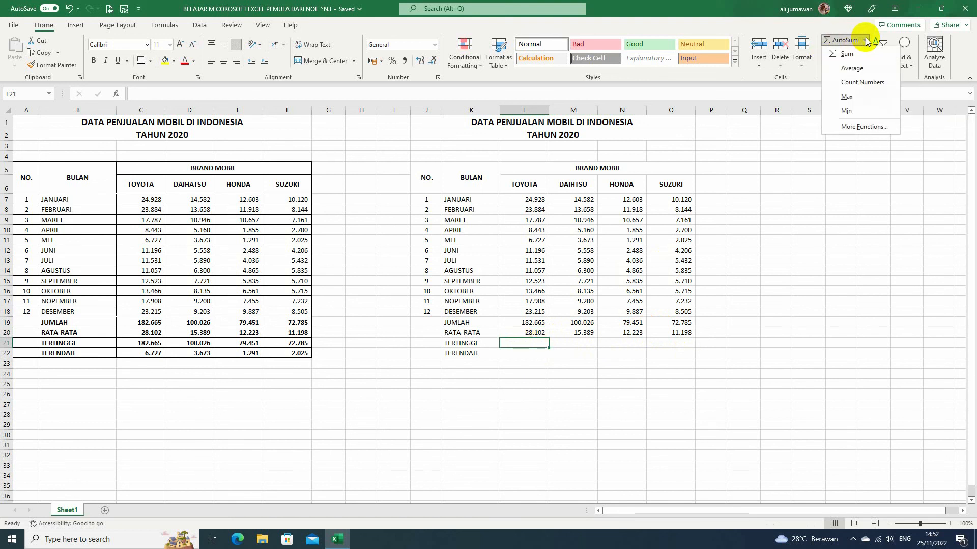
{"action": "left_click", "coordinate": [847, 97]}
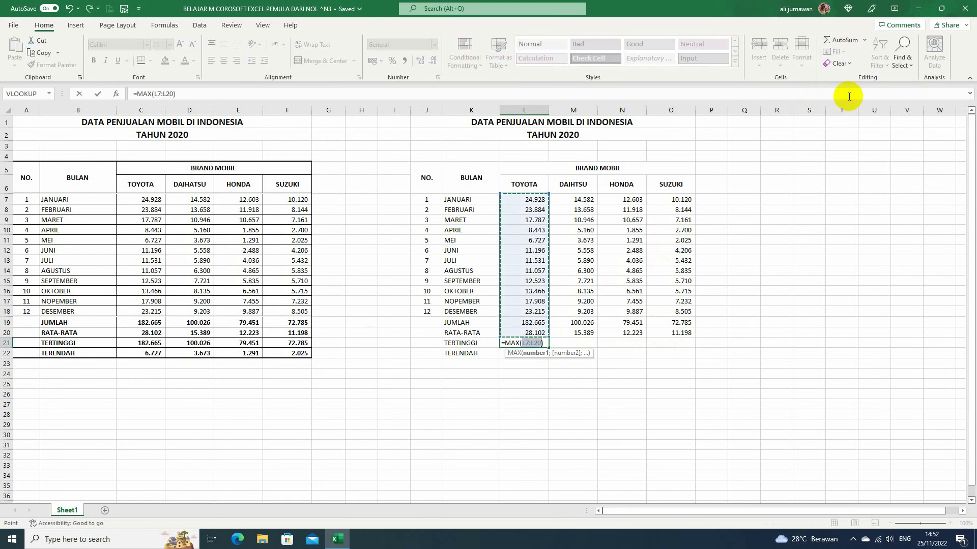
{"action": "key", "text": "Return"}
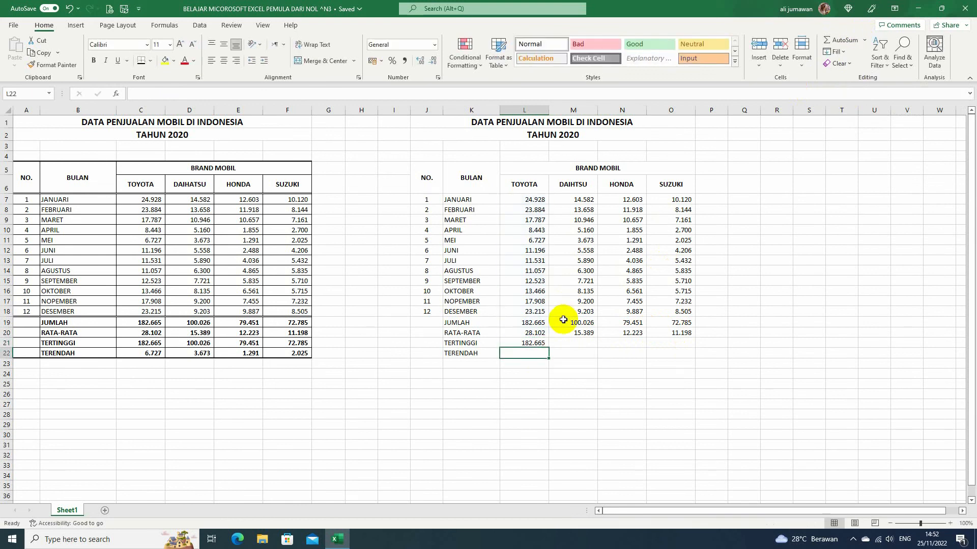
{"action": "left_click", "coordinate": [534, 341]}
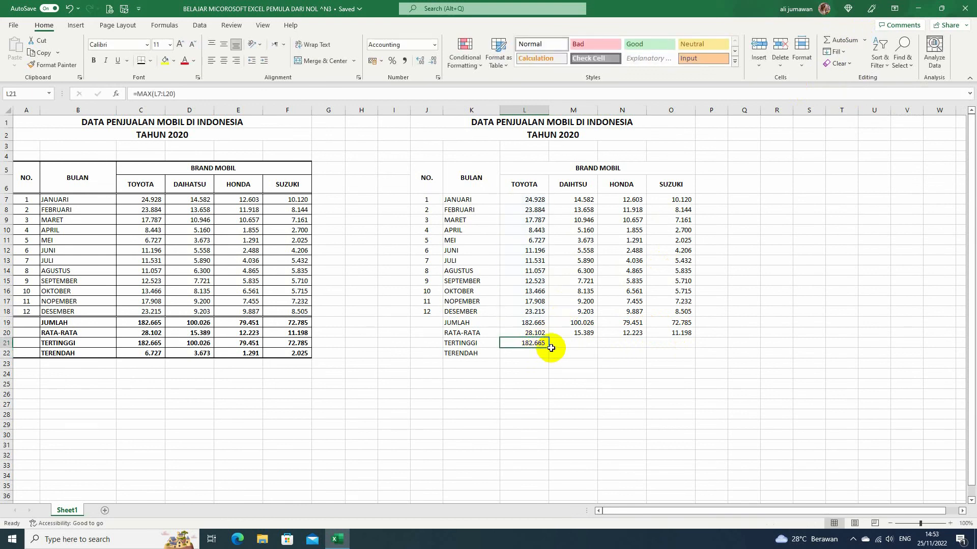
{"action": "left_click_drag", "start_coordinate": [548, 347], "coordinate": [680, 346]}
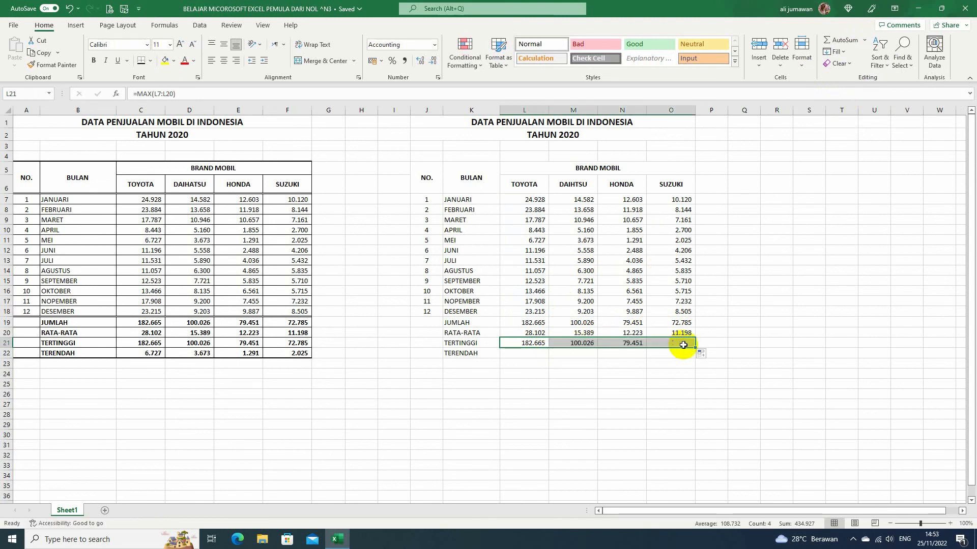
- Calculate the minimum of L7:L21 in the TERENDAH cell L22 and fill the formula across to O22
{"action": "left_click", "coordinate": [524, 355]}
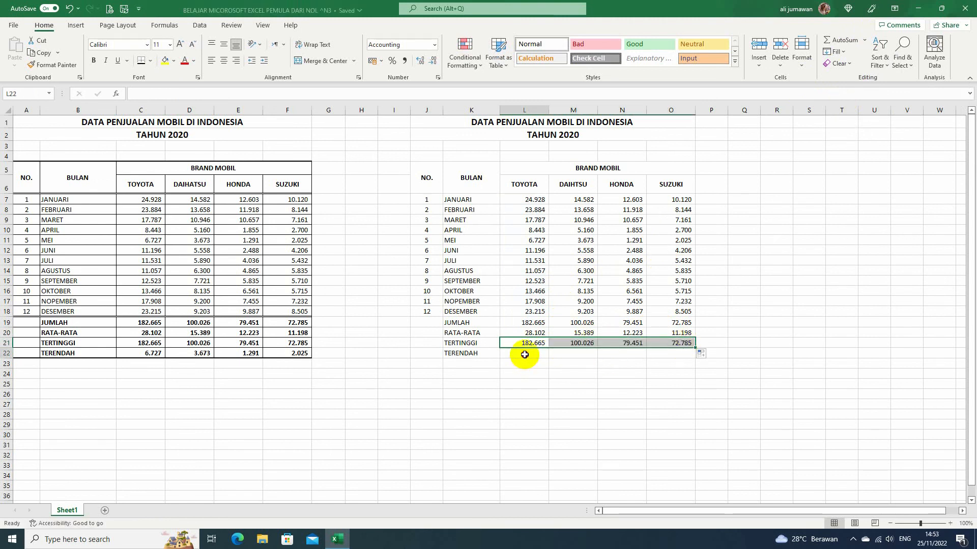
{"action": "left_click", "coordinate": [865, 40]}
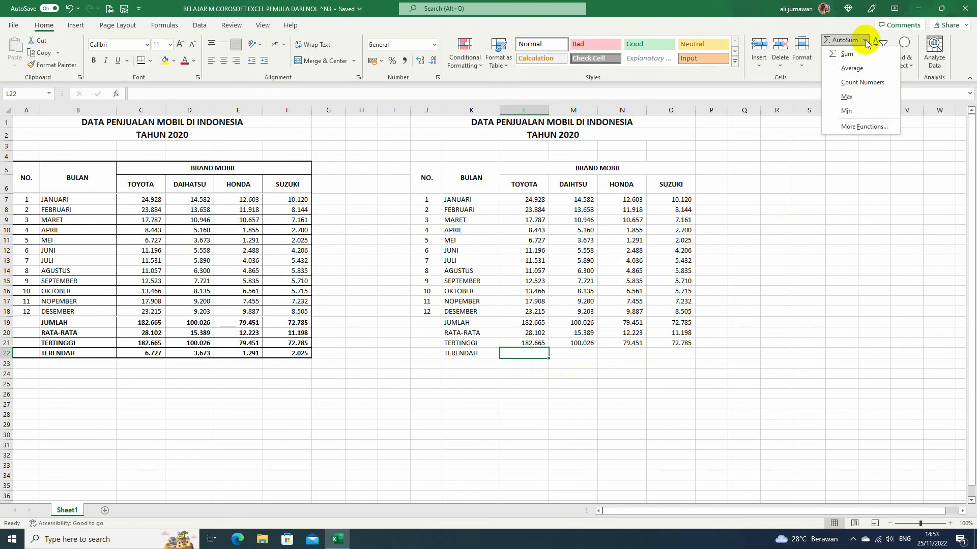
{"action": "left_click", "coordinate": [846, 111]}
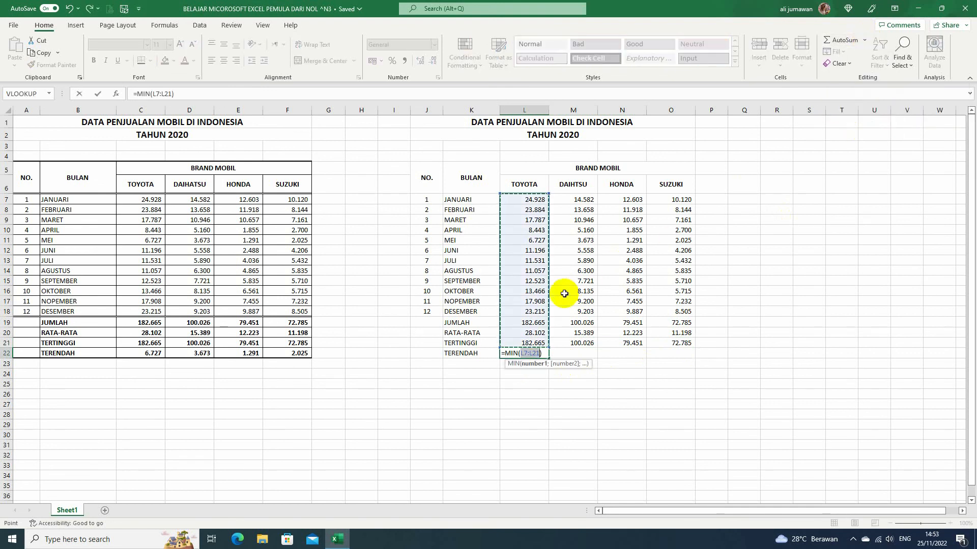
{"action": "key", "text": "Return"}
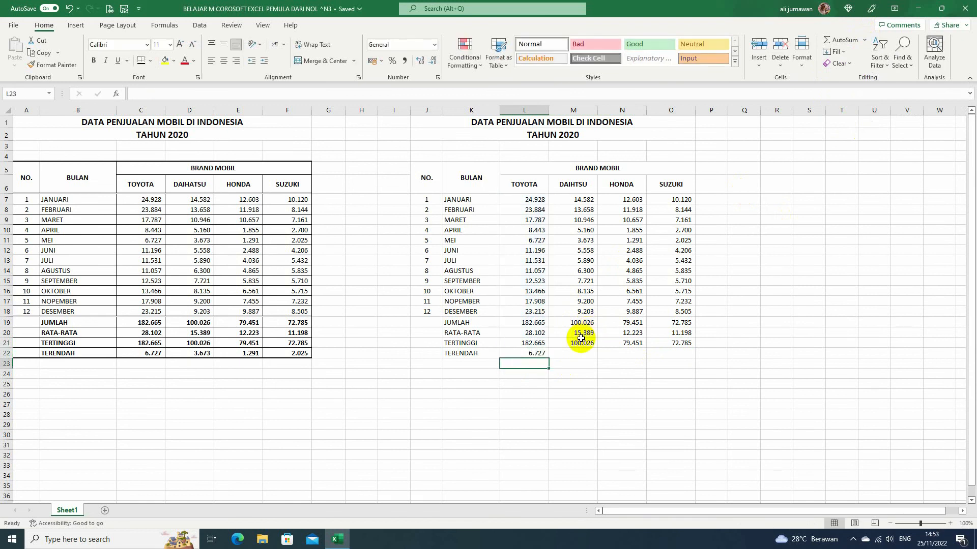
{"action": "left_click", "coordinate": [545, 355]}
{"action": "left_click_drag", "start_coordinate": [548, 359], "coordinate": [686, 353]}
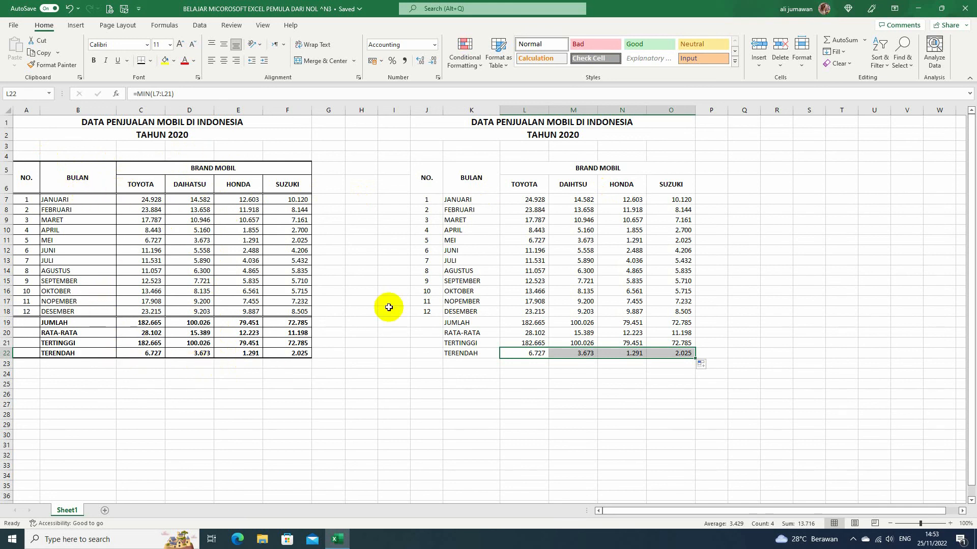
- Apply All Borders to the whole copied table in J5:O22
{"action": "left_click_drag", "start_coordinate": [422, 176], "coordinate": [630, 353]}
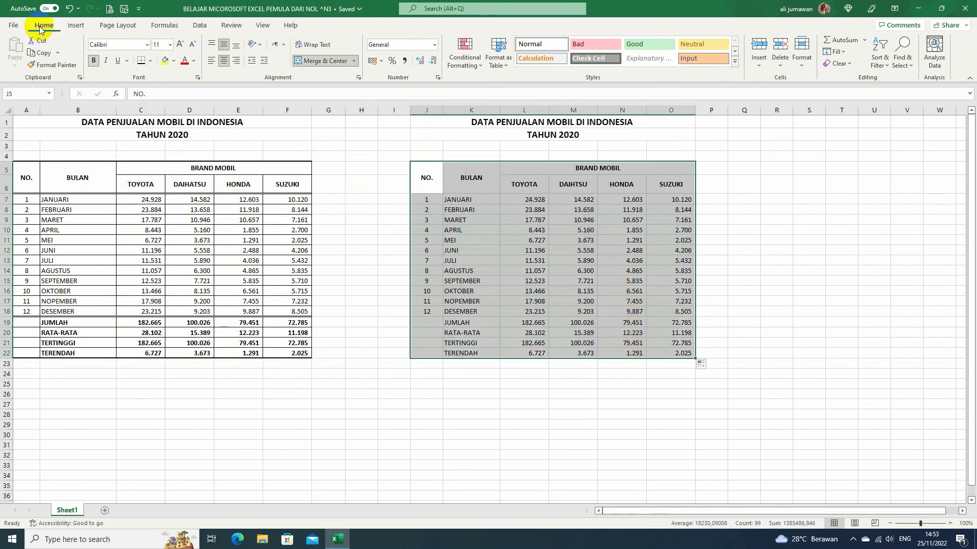
{"action": "left_click", "coordinate": [151, 60]}
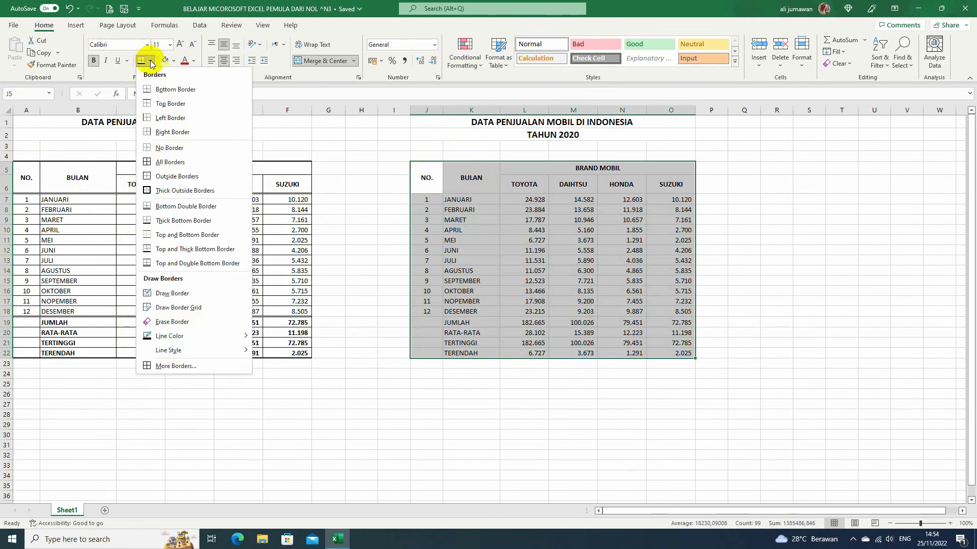
{"action": "left_click", "coordinate": [170, 164]}
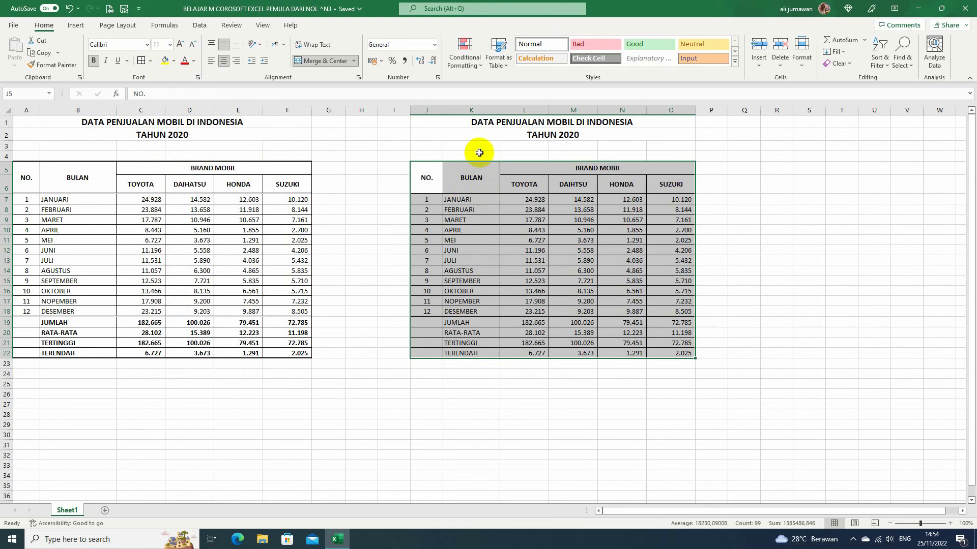
{"action": "left_click", "coordinate": [484, 178]}
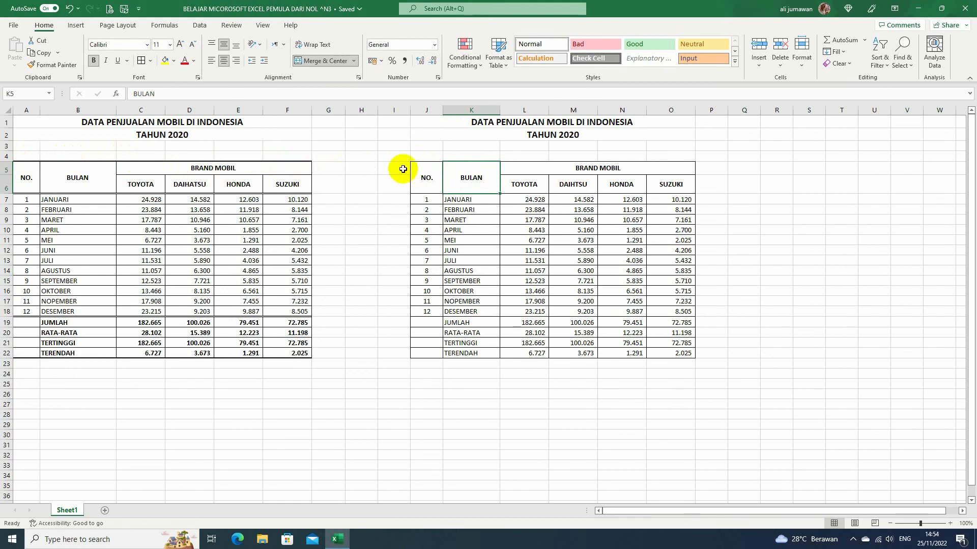
- Add a Thick Bottom Border to J4:O4, directly above the copied table's header
{"action": "left_click", "coordinate": [418, 157]}
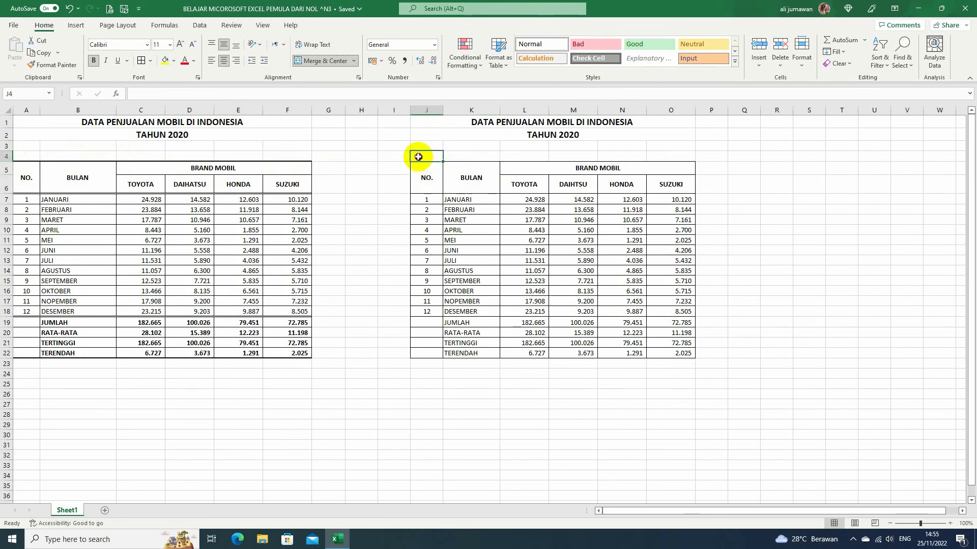
{"action": "left_click_drag", "start_coordinate": [418, 157], "coordinate": [680, 156]}
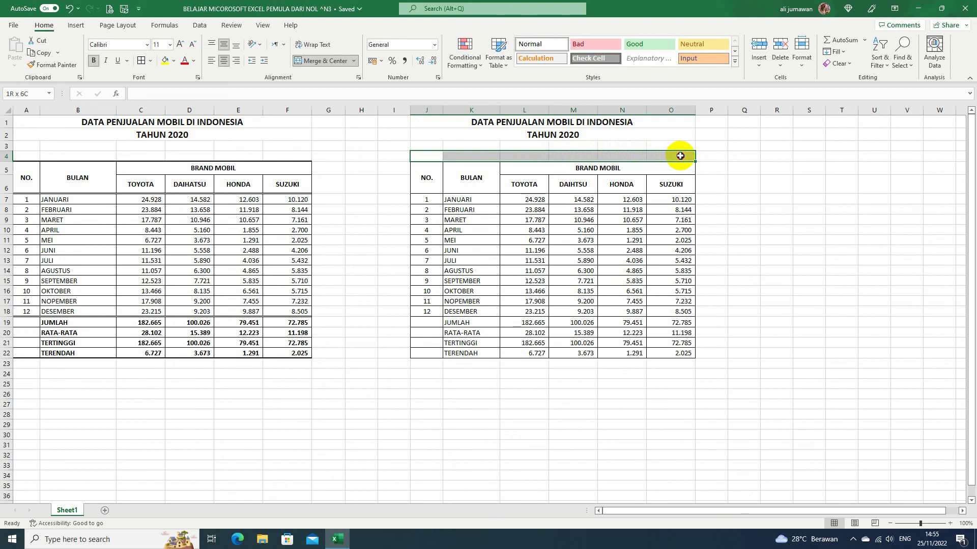
{"action": "left_click_drag", "start_coordinate": [680, 156], "coordinate": [680, 155]}
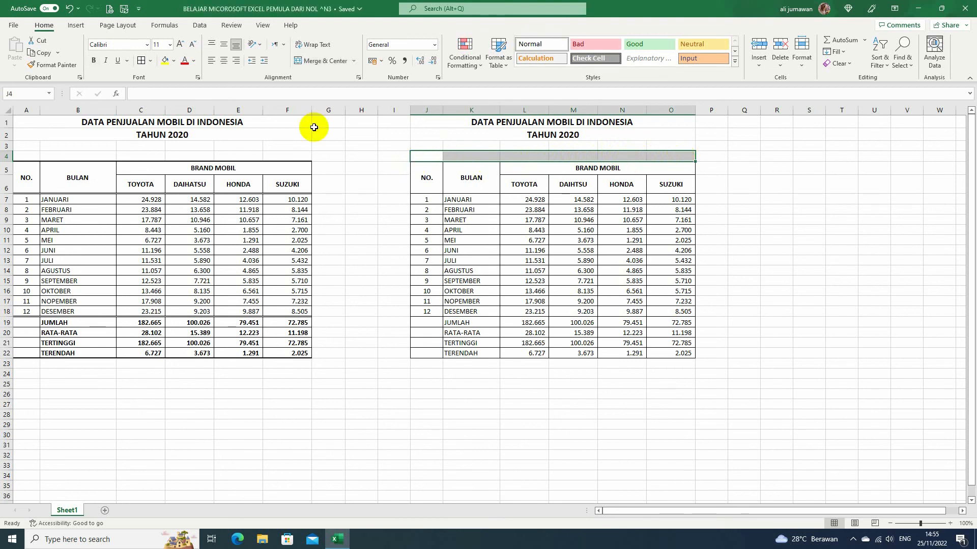
{"action": "left_click", "coordinate": [152, 61]}
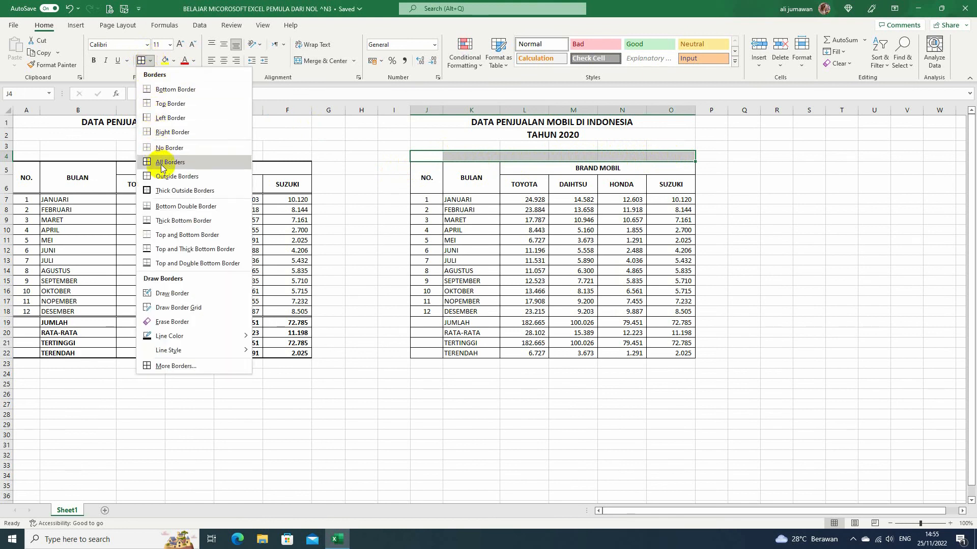
{"action": "left_click", "coordinate": [168, 221]}
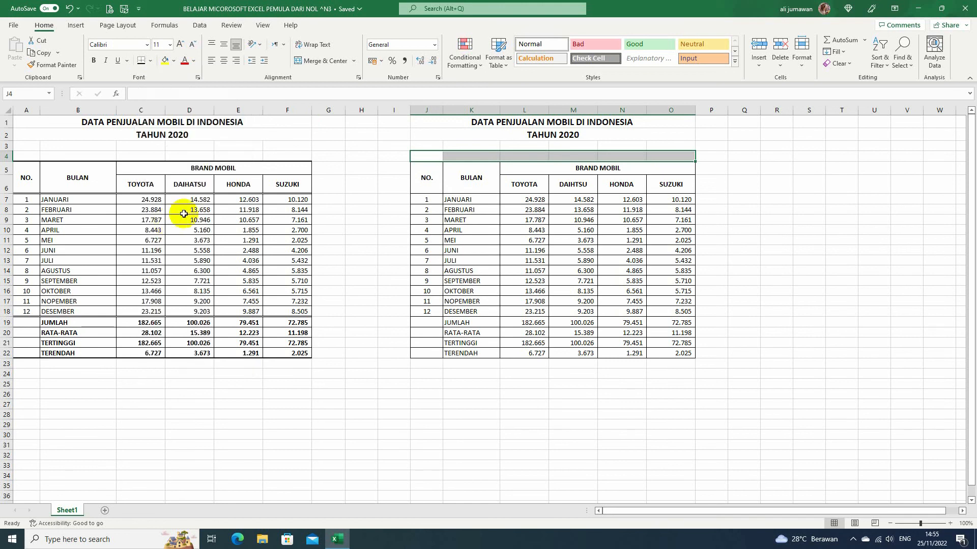
{"action": "left_click", "coordinate": [734, 168]}
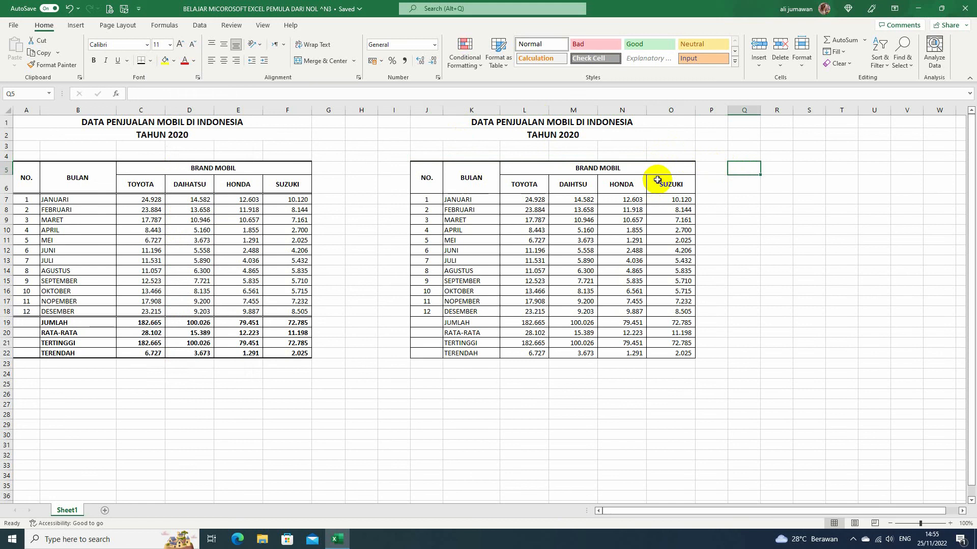
- Add a Bottom Double Border beneath the copied table's header rows in J5:O6
{"action": "left_click", "coordinate": [428, 187]}
{"action": "left_click_drag", "start_coordinate": [428, 188], "coordinate": [684, 181]}
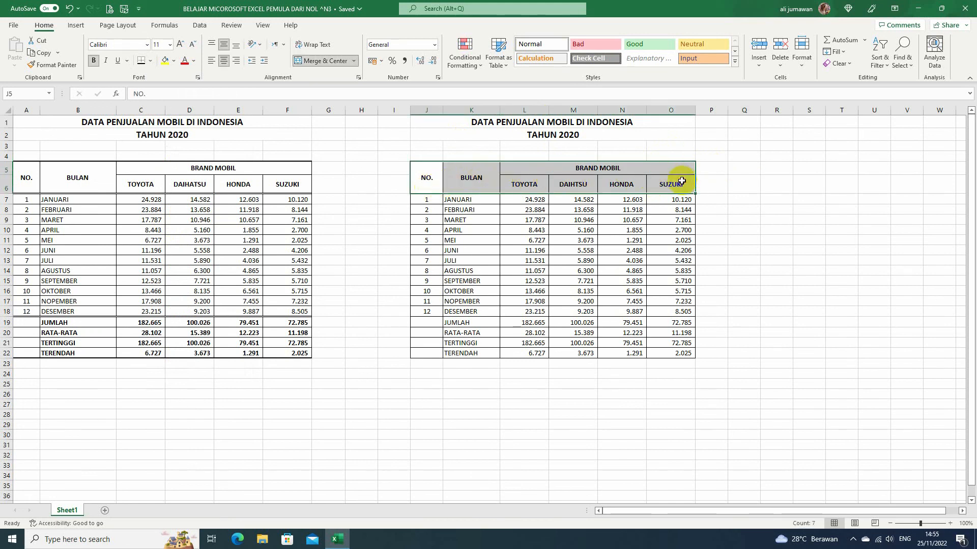
{"action": "left_click", "coordinate": [151, 62]}
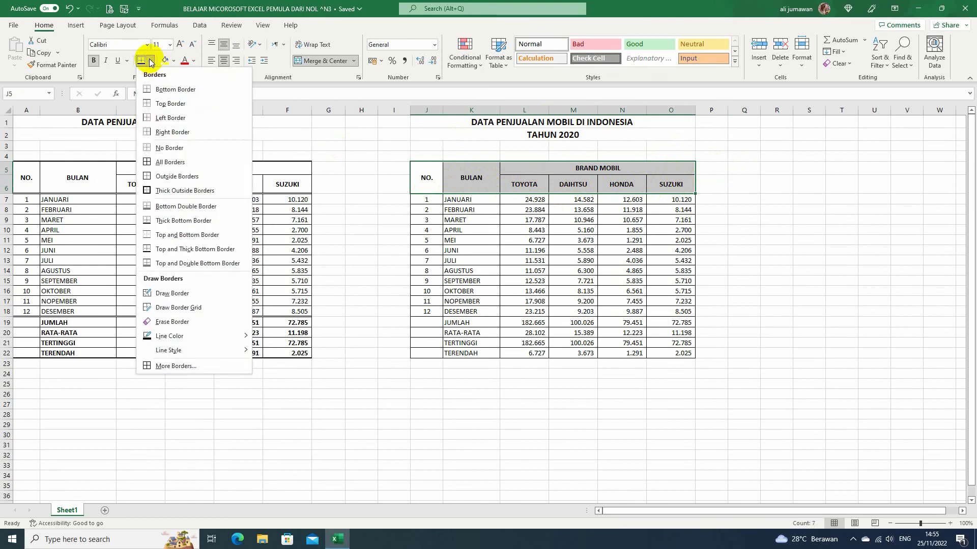
{"action": "left_click", "coordinate": [165, 209]}
{"action": "left_click", "coordinate": [391, 200]}
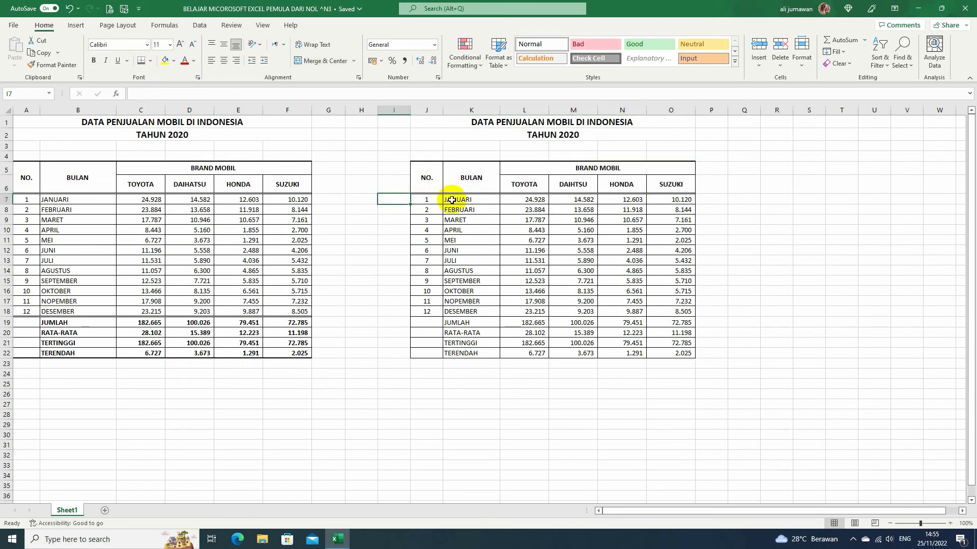
- Add a Bottom Double Border beneath the DESEMBER row in J18:O18
{"action": "left_click", "coordinate": [423, 312]}
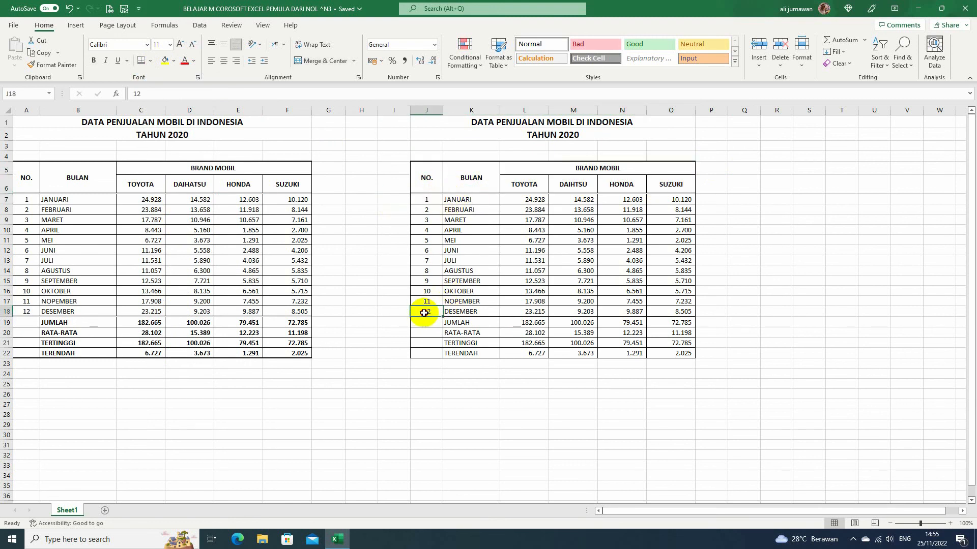
{"action": "left_click_drag", "start_coordinate": [423, 313], "coordinate": [670, 310]}
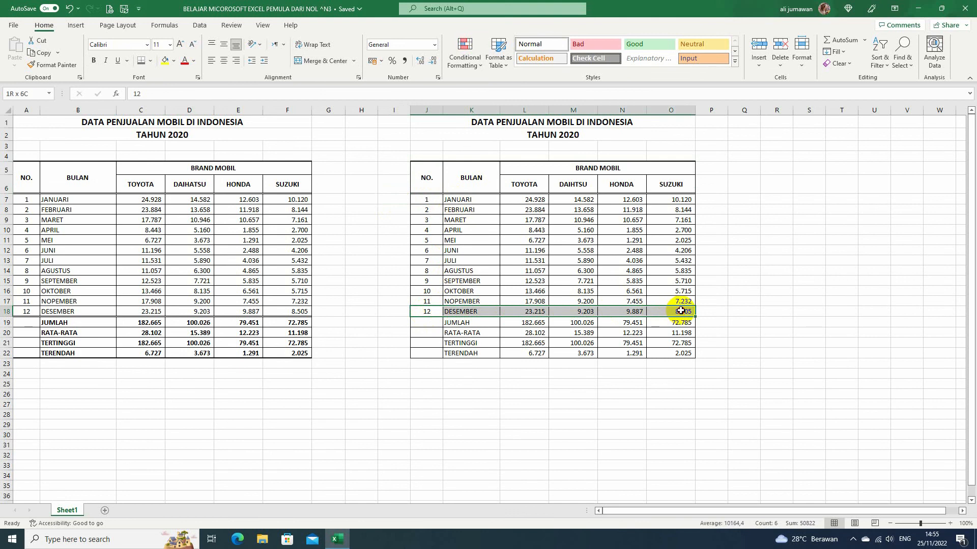
{"action": "left_click", "coordinate": [151, 61]}
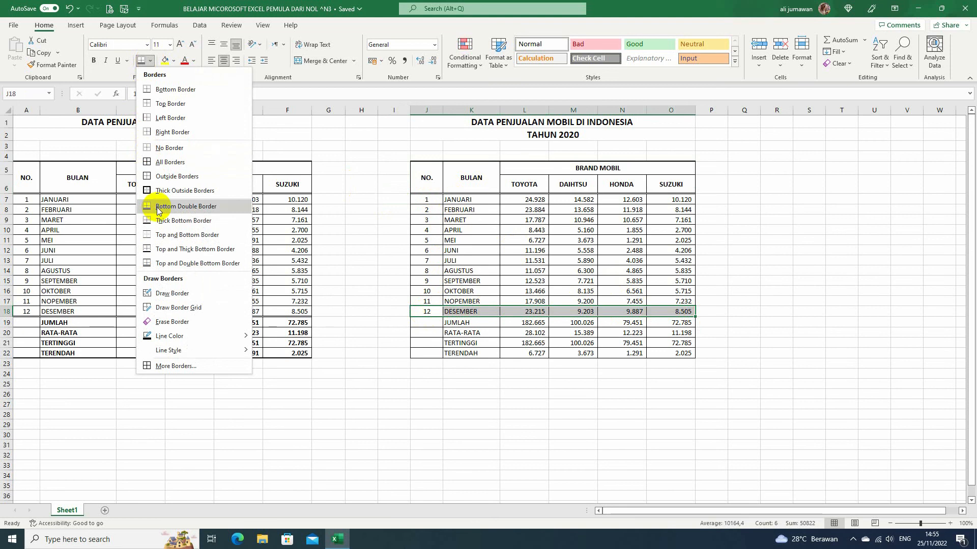
{"action": "left_click", "coordinate": [157, 208]}
{"action": "left_click", "coordinate": [392, 301]}
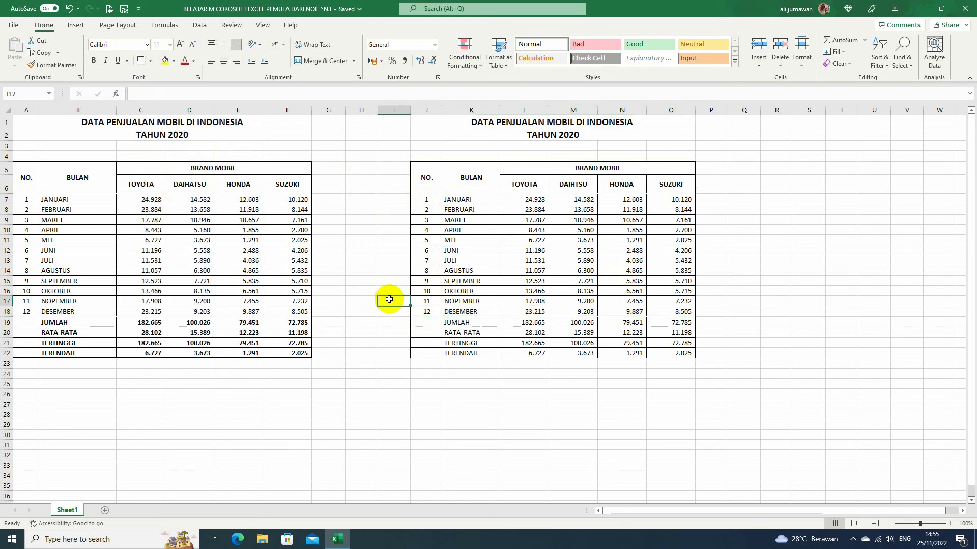
- Add a Thick Bottom Border beneath the TERENDAH row in J22:O22
{"action": "left_click", "coordinate": [422, 353]}
{"action": "left_click_drag", "start_coordinate": [423, 353], "coordinate": [673, 351]}
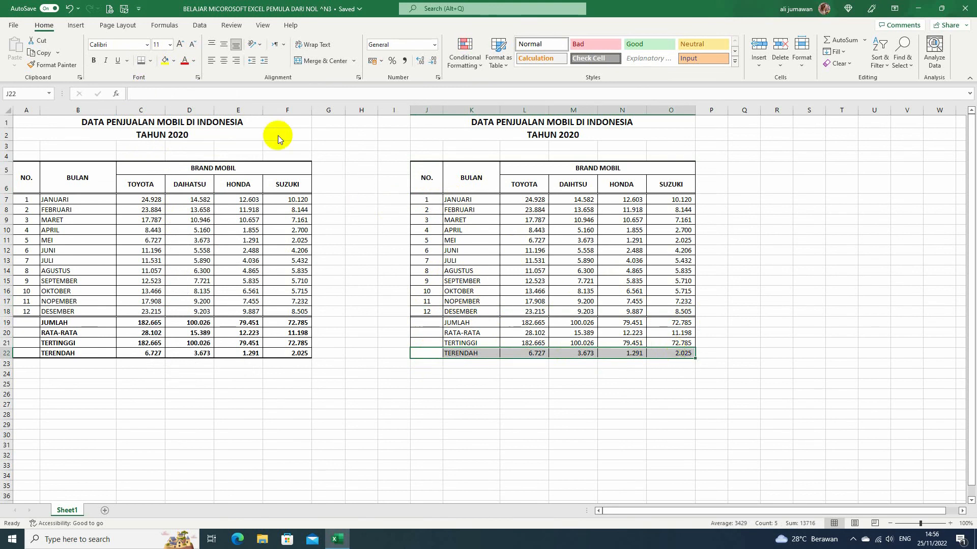
{"action": "left_click", "coordinate": [151, 61]}
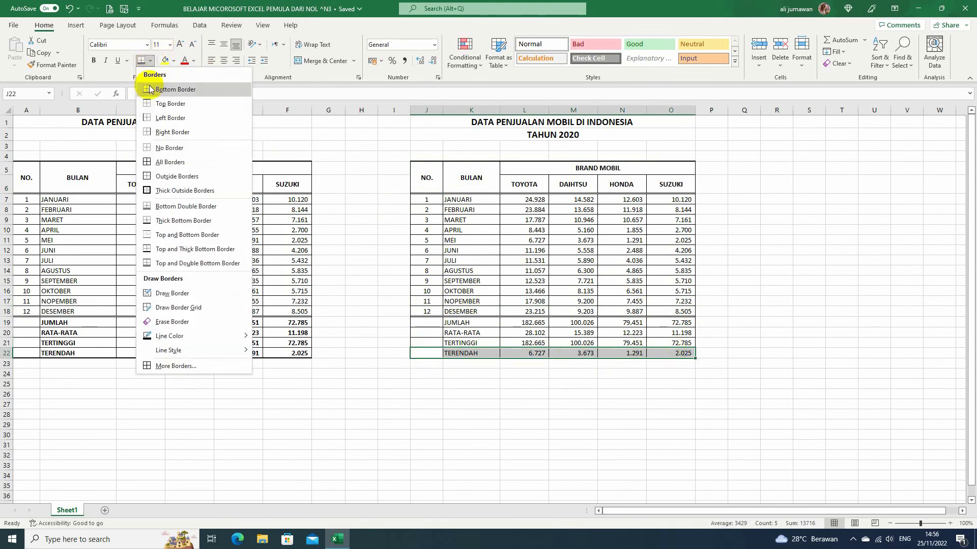
{"action": "left_click", "coordinate": [171, 222]}
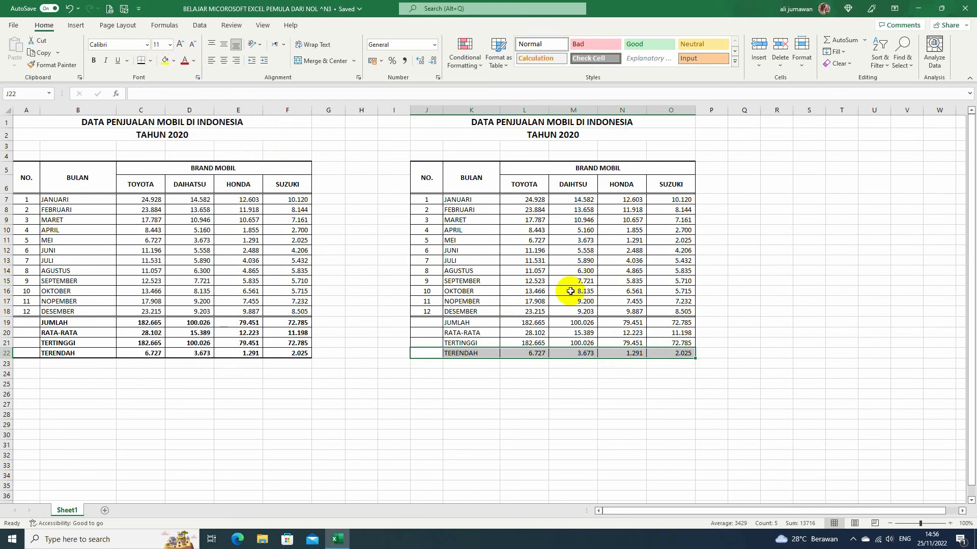
{"action": "left_click", "coordinate": [479, 375]}
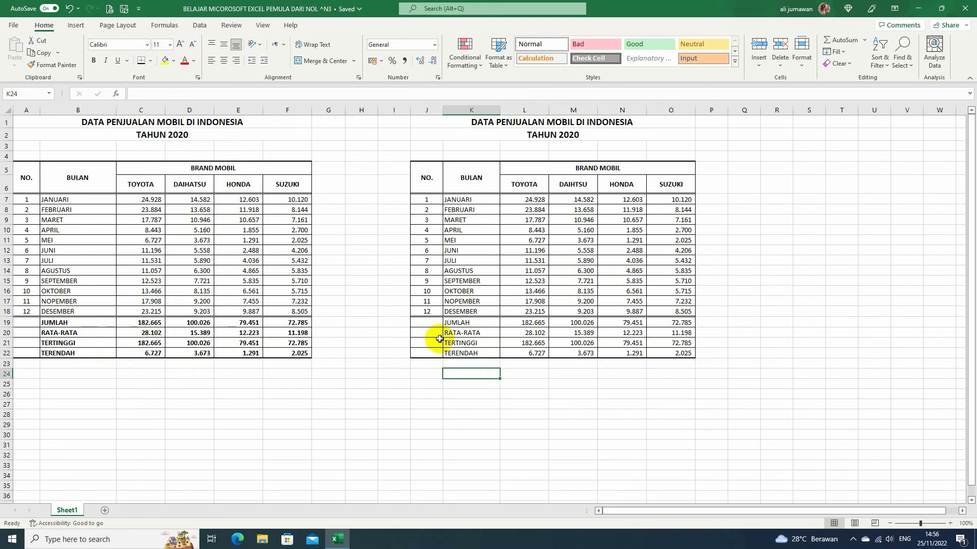
- Make the summary row labels and figures in K19:O22 bold
{"action": "left_click", "coordinate": [456, 323]}
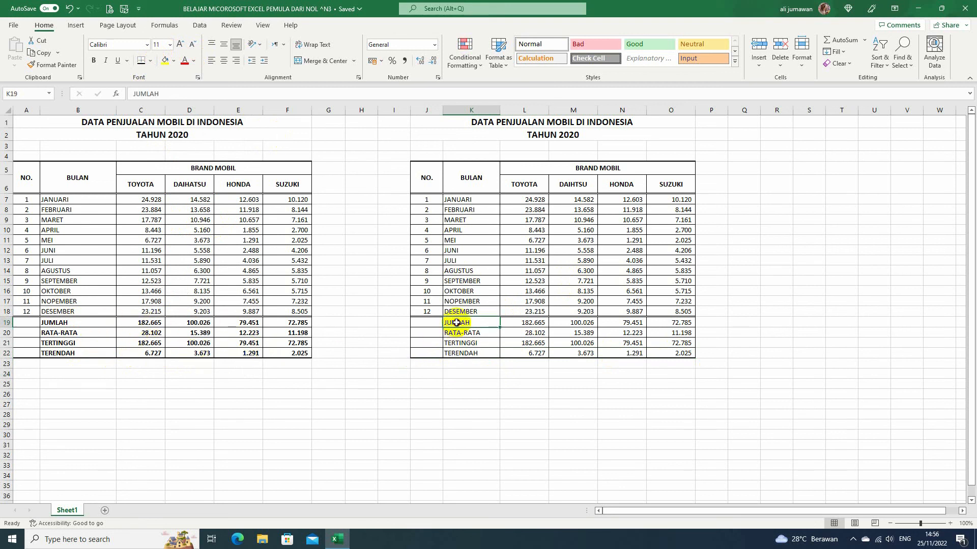
{"action": "left_click_drag", "start_coordinate": [457, 323], "coordinate": [673, 354]}
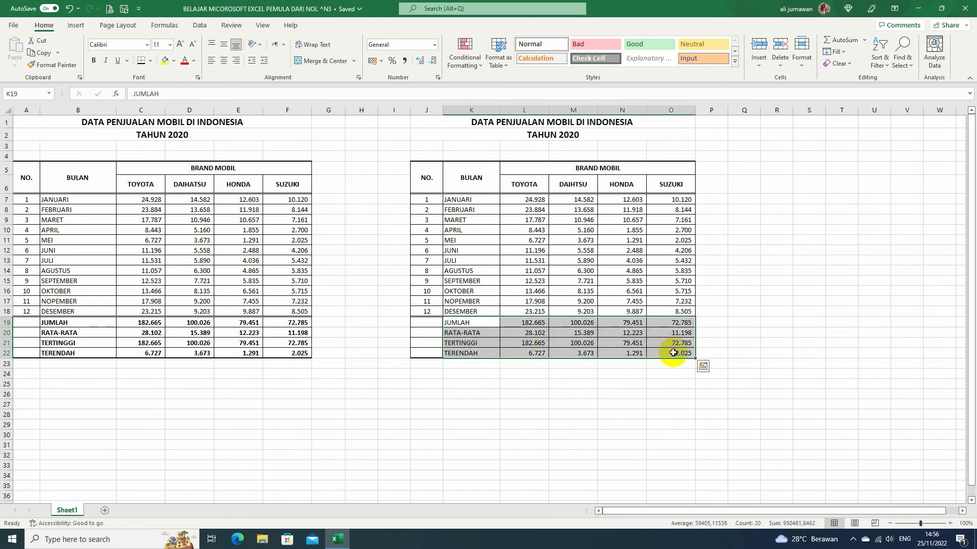
{"action": "left_click", "coordinate": [97, 62]}
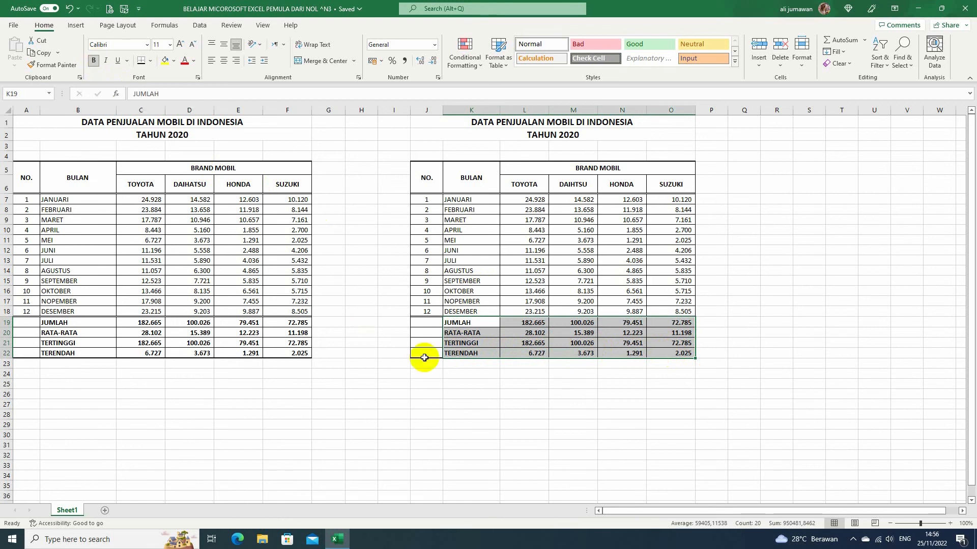
{"action": "left_click", "coordinate": [514, 375]}
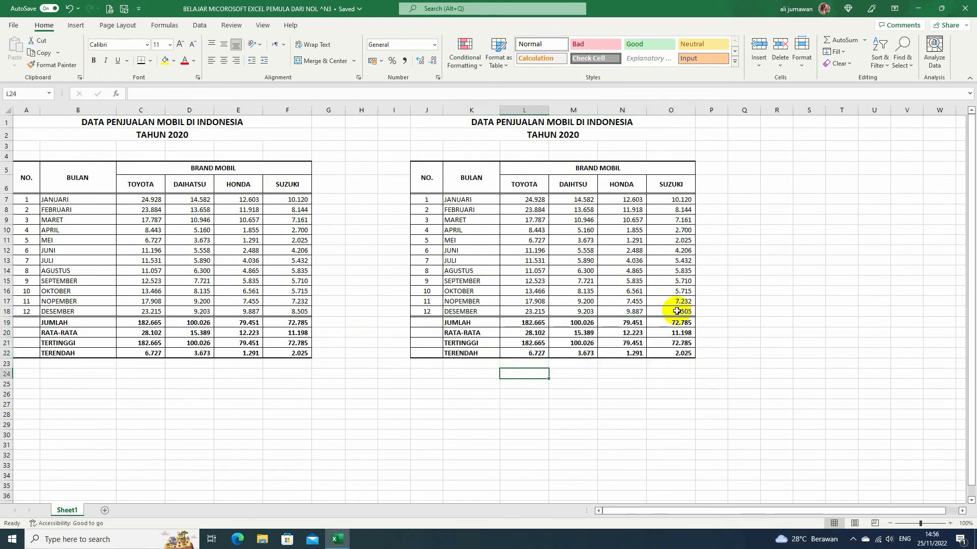